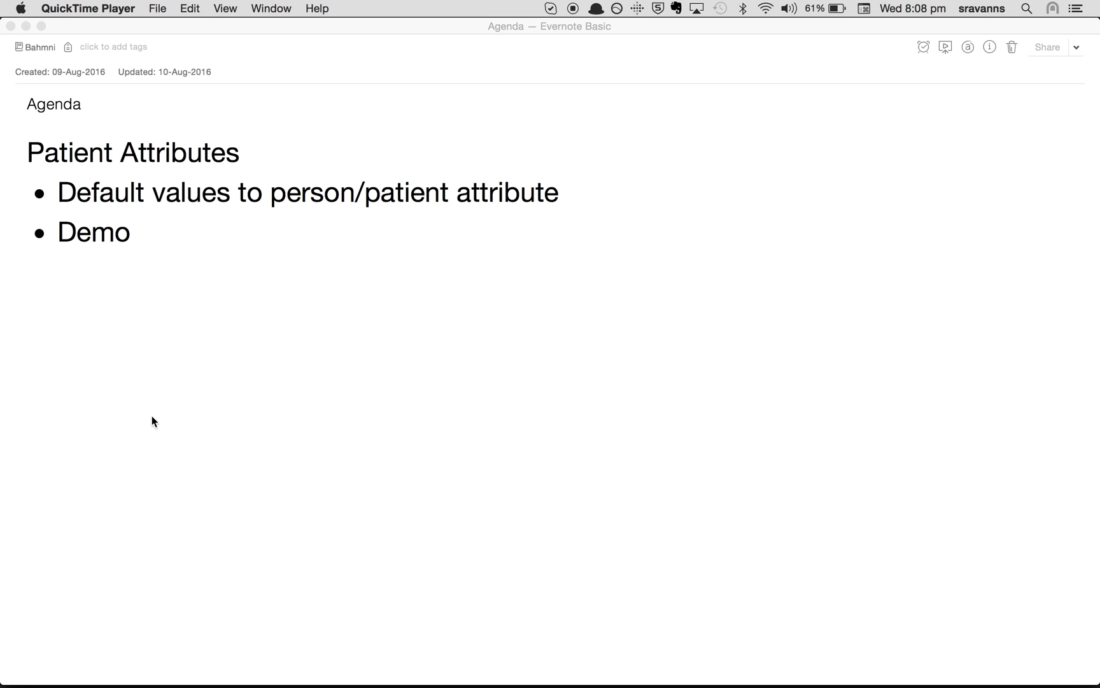
Step: Switch from the Evernote agenda note to Chrome showing the OpenMRS home page
{"action": "key", "text": "super+Tab"}
{"action": "key", "text": "super+Tab"}
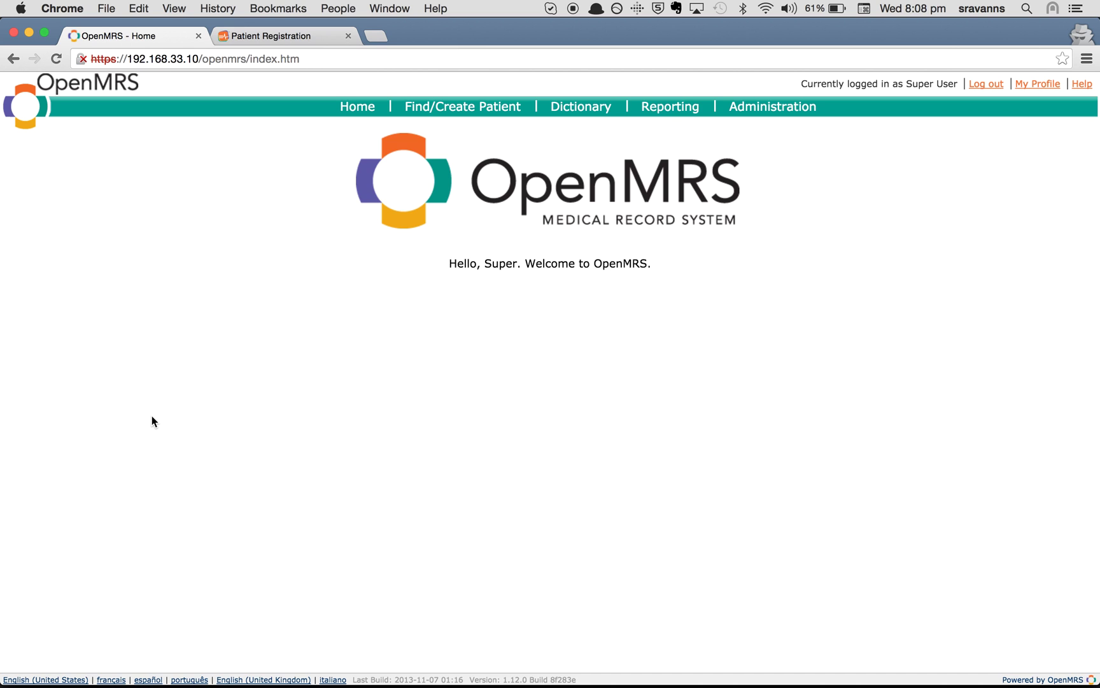
Step: Start a fresh new-patient form on the Patient Registration page
{"action": "left_click", "coordinate": [268, 36]}
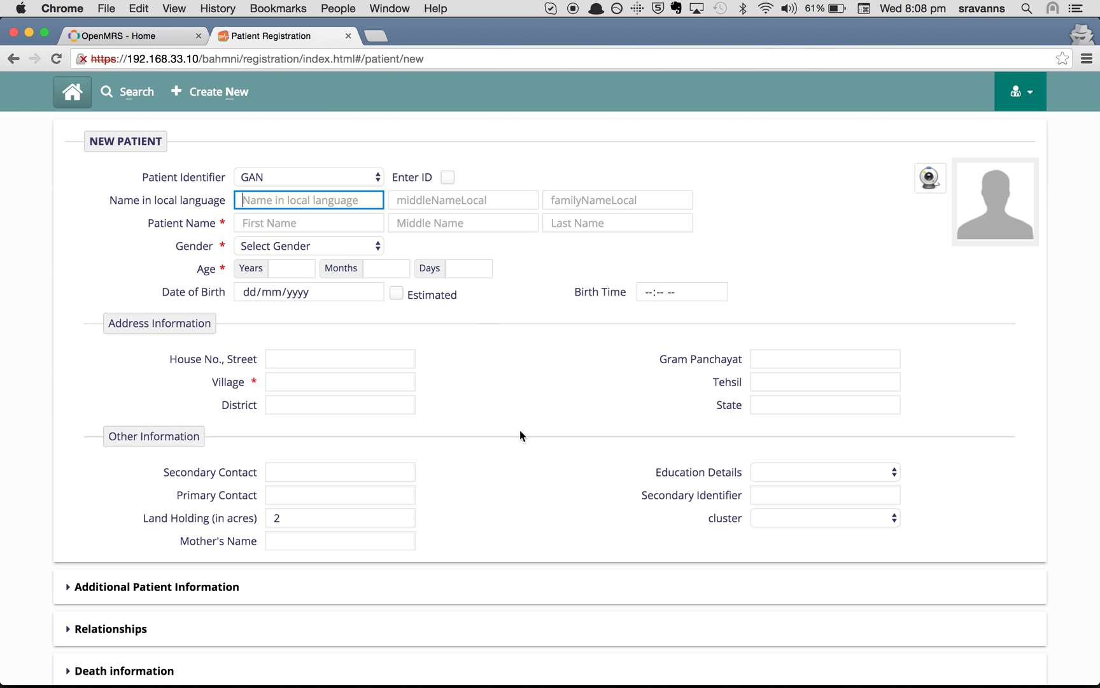
{"action": "left_click", "coordinate": [484, 402]}
{"action": "left_click", "coordinate": [238, 95]}
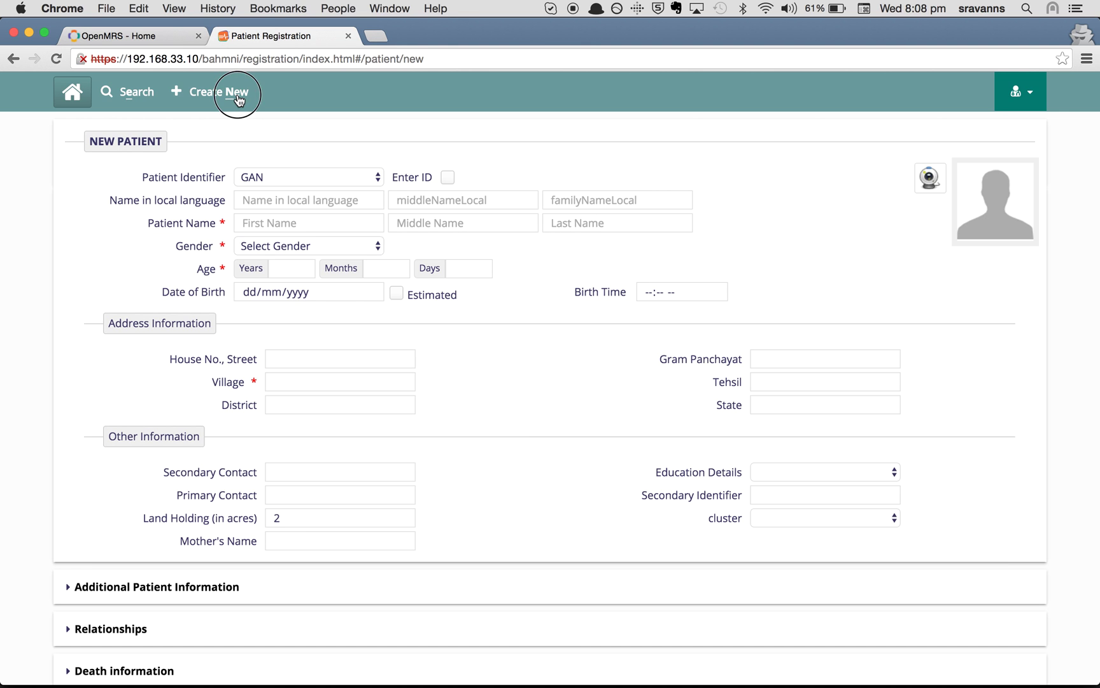
{"action": "scroll", "coordinate": [582, 454], "scroll_direction": "down", "scroll_amount": 2}
{"action": "scroll", "coordinate": [582, 454], "scroll_direction": "up", "scroll_amount": 2}
Step: Point out the Other Information fields and expand then collapse Additional Patient Information
{"action": "left_click_drag", "start_coordinate": [144, 457], "coordinate": [511, 530]}
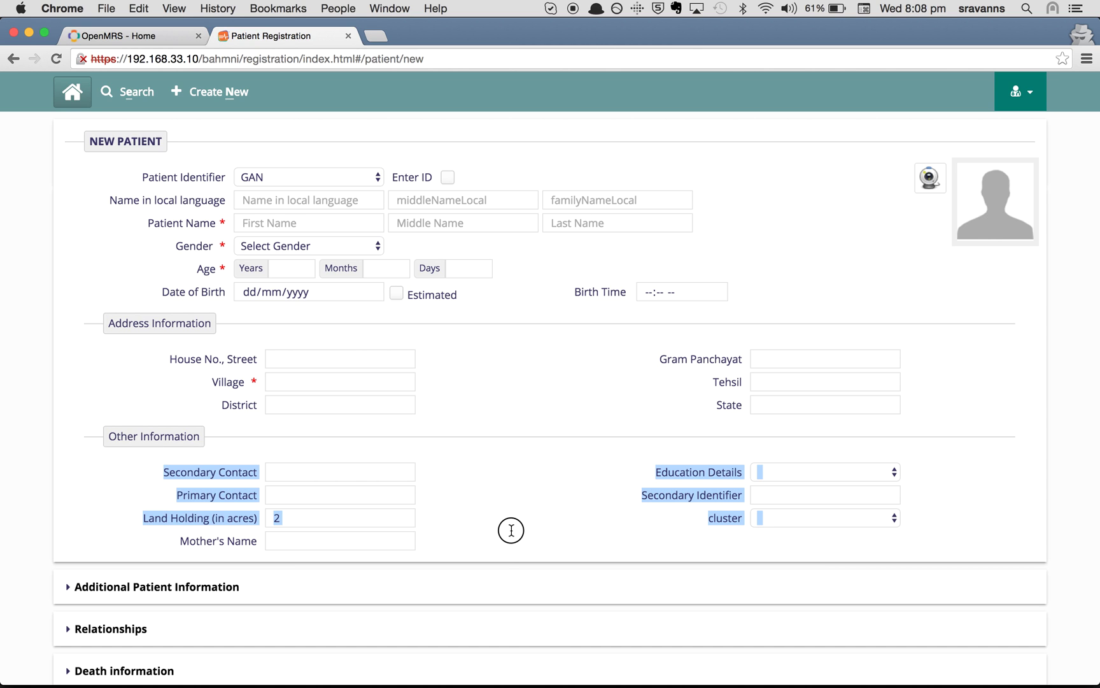
{"action": "left_click", "coordinate": [485, 504]}
{"action": "left_click_drag", "start_coordinate": [104, 438], "coordinate": [205, 436]}
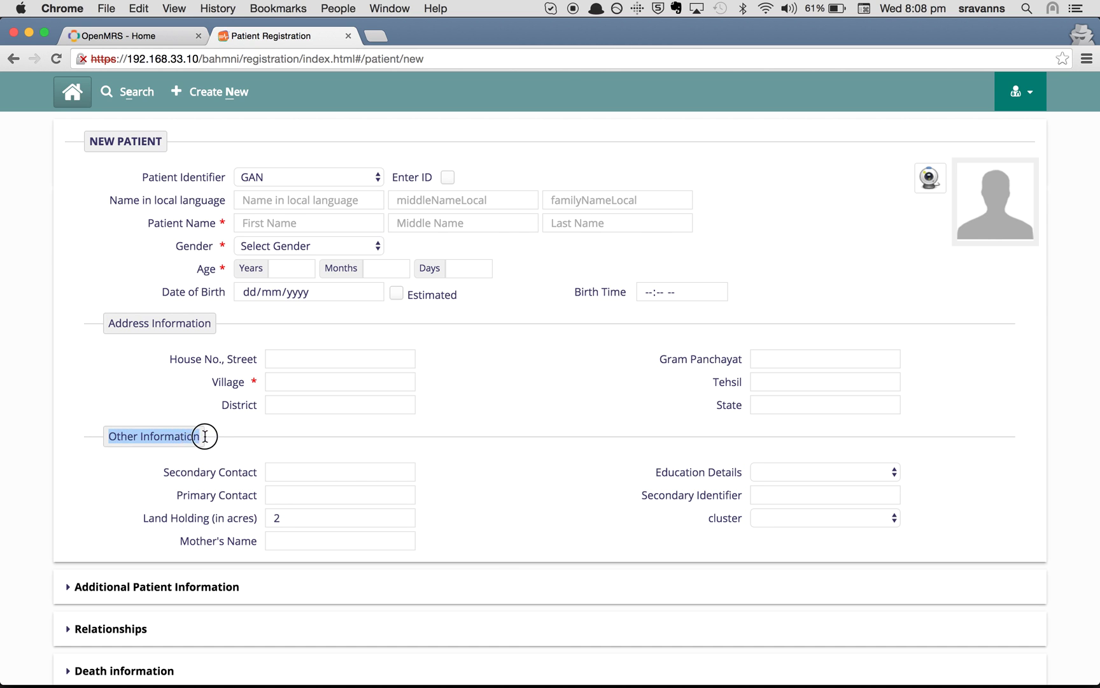
{"action": "left_click", "coordinate": [94, 593]}
{"action": "left_click", "coordinate": [258, 596]}
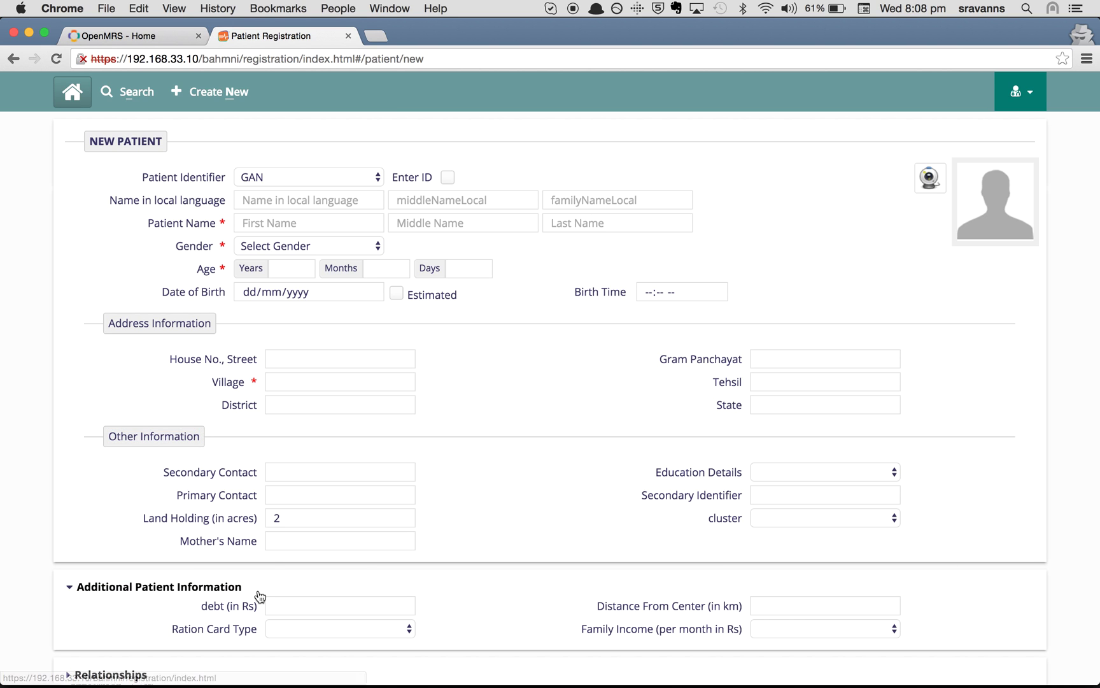
{"action": "left_click_drag", "start_coordinate": [260, 587], "coordinate": [130, 589]}
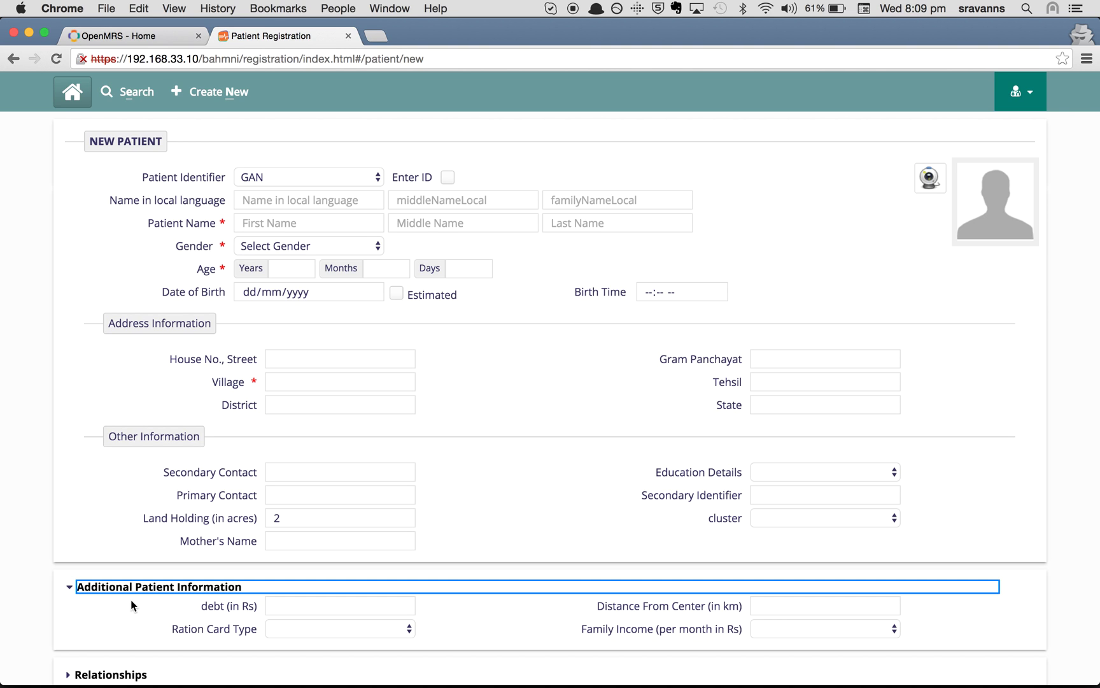
{"action": "left_click", "coordinate": [80, 619]}
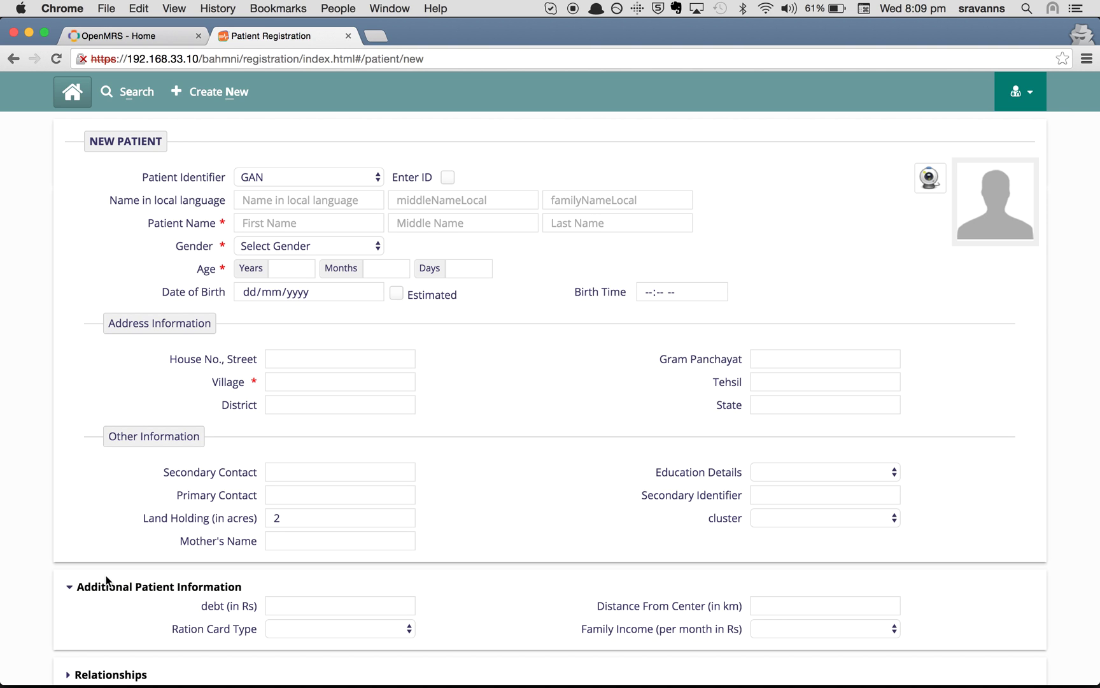
{"action": "left_click", "coordinate": [70, 587]}
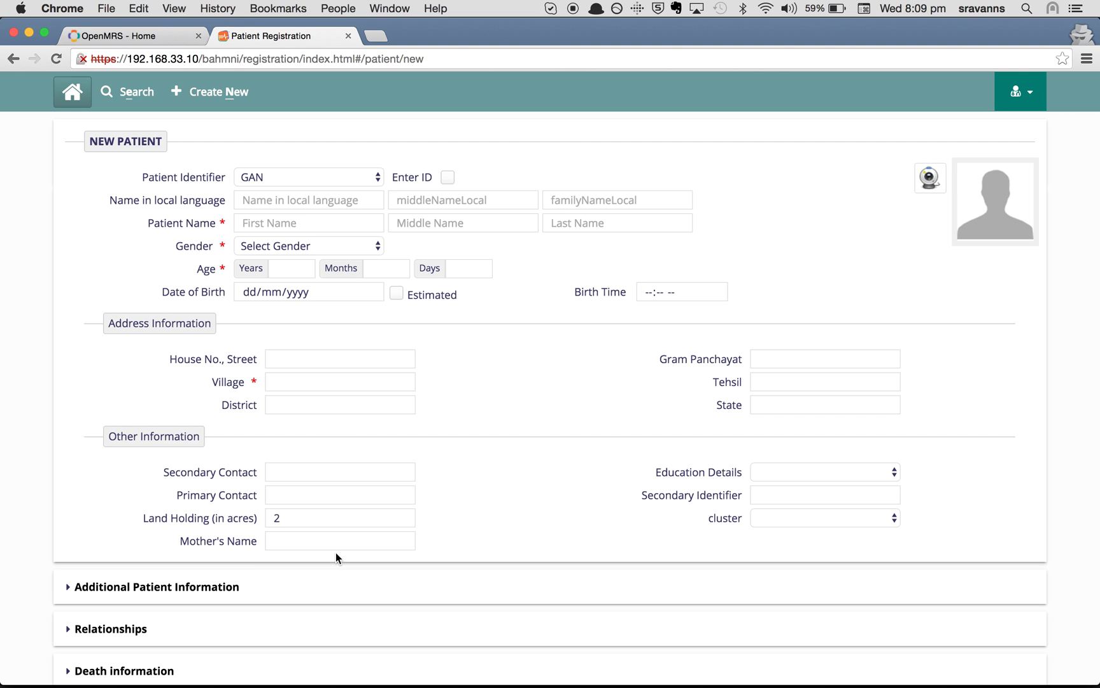
Step: Highlight the Land Holding (in acres) label showing 2 and reload the registration page
{"action": "left_click_drag", "start_coordinate": [139, 517], "coordinate": [257, 517]}
{"action": "left_click_drag", "start_coordinate": [130, 520], "coordinate": [270, 518]}
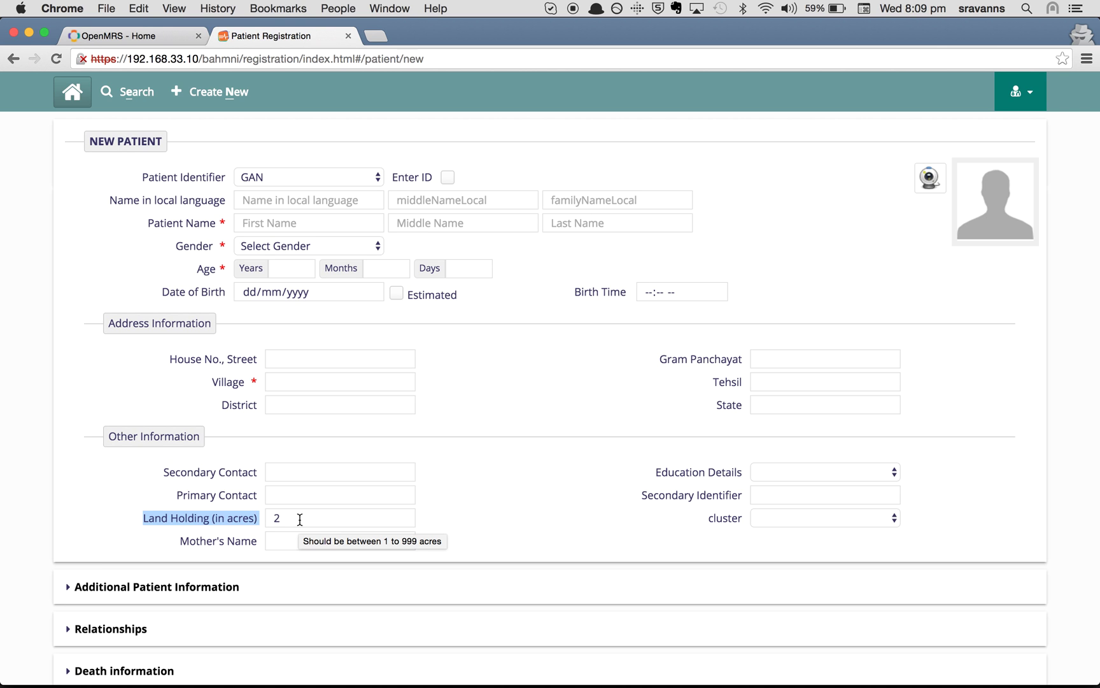
{"action": "key", "text": "super+r"}
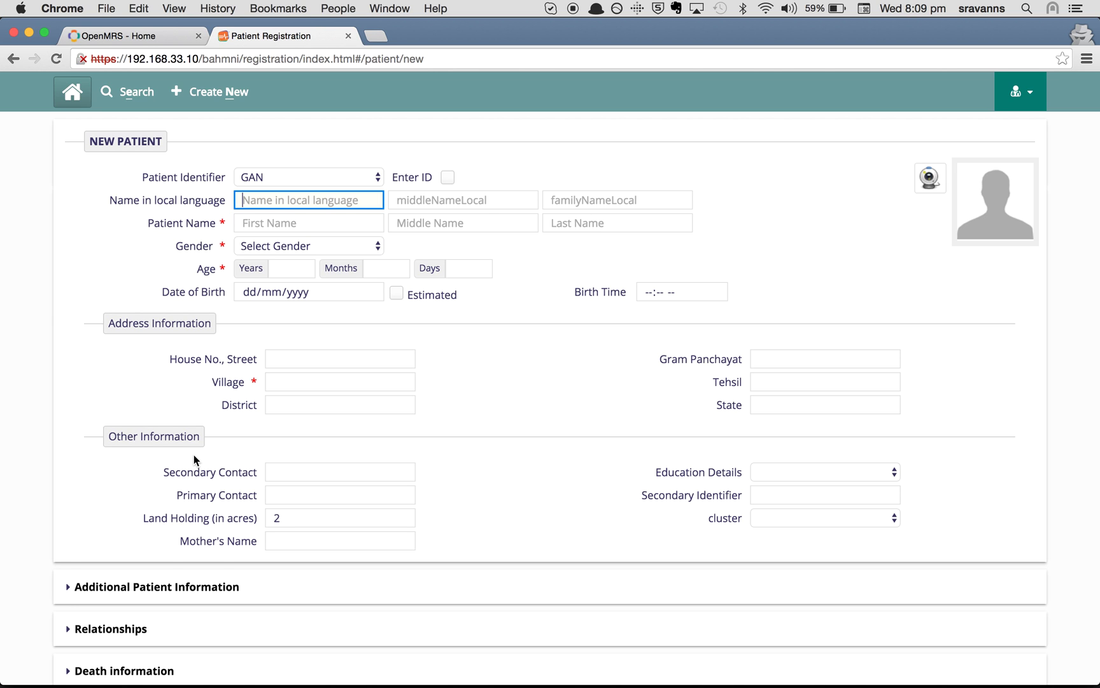
Step: Go to OpenMRS Administration > Manage Person Attribute Types
{"action": "left_click", "coordinate": [152, 43]}
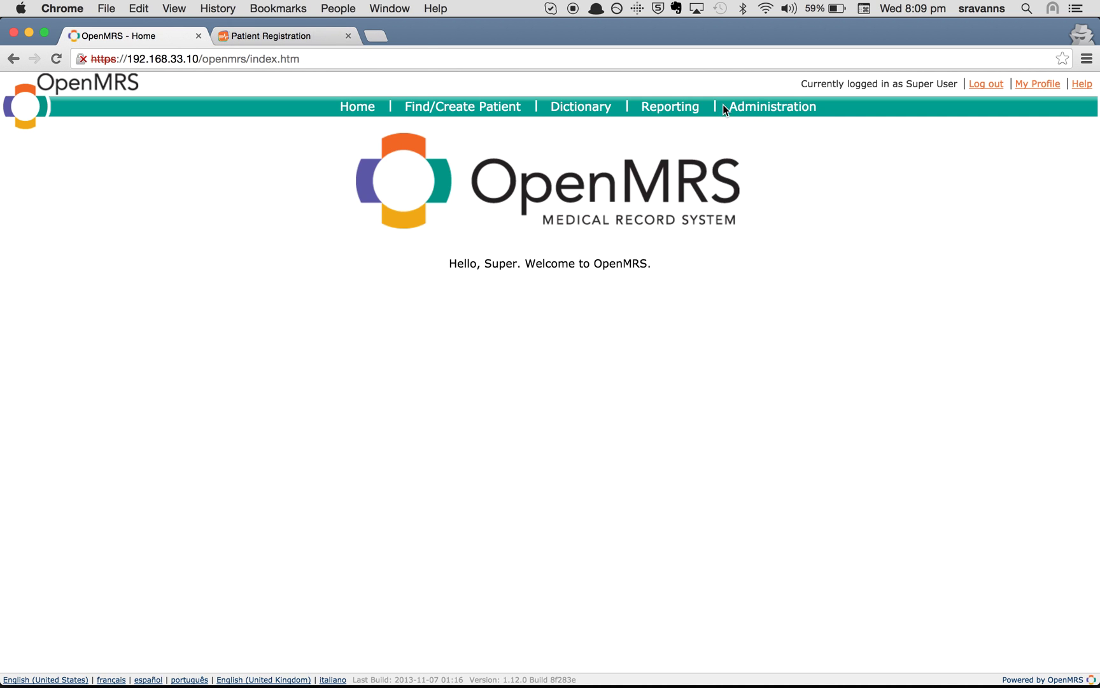
{"action": "left_click_drag", "start_coordinate": [727, 102], "coordinate": [808, 104]}
{"action": "left_click", "coordinate": [809, 110]}
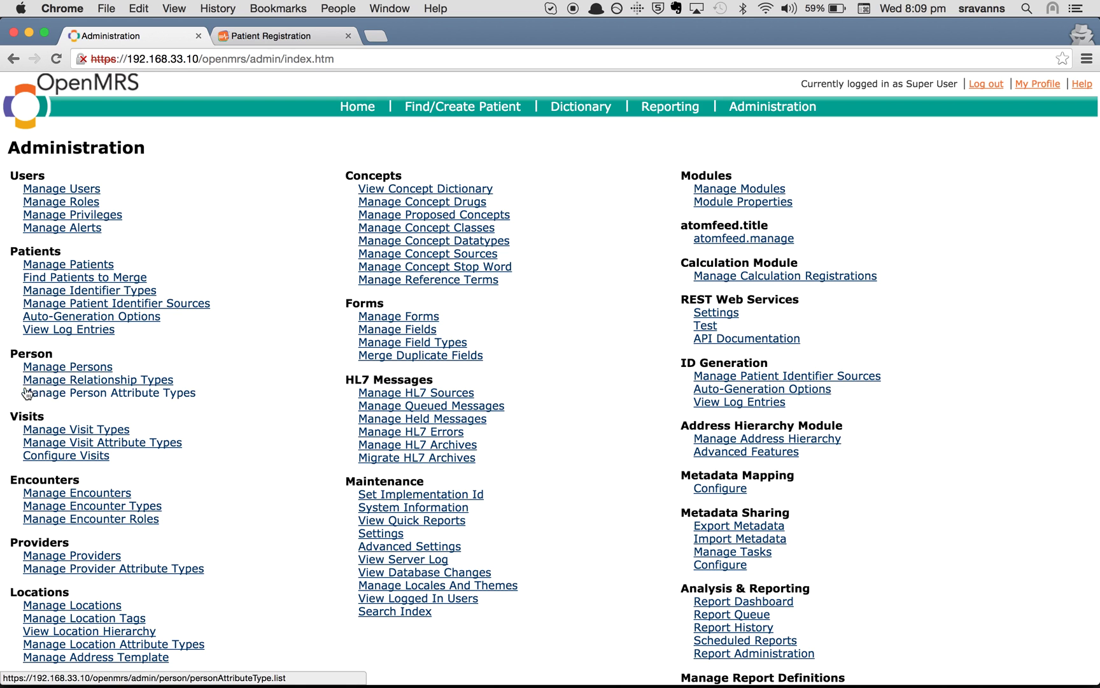
{"action": "left_click_drag", "start_coordinate": [27, 392], "coordinate": [196, 394]}
{"action": "left_click", "coordinate": [179, 397]}
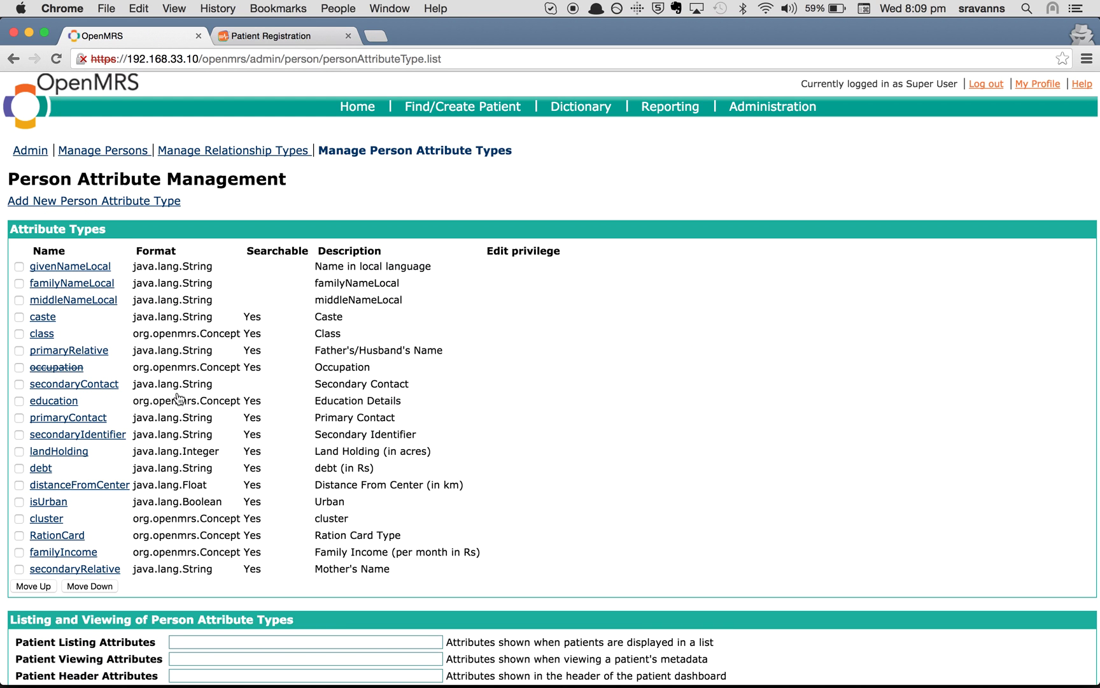
Step: Highlight the attribute types table and the landHolding attribute row
{"action": "left_click_drag", "start_coordinate": [19, 230], "coordinate": [397, 603]}
{"action": "left_click", "coordinate": [515, 590]}
{"action": "mouse_move", "coordinate": [310, 445]}
{"action": "left_mouse_down"}
{"action": "mouse_move", "coordinate": [456, 444]}
{"action": "mouse_move", "coordinate": [309, 447]}
{"action": "left_mouse_up"}
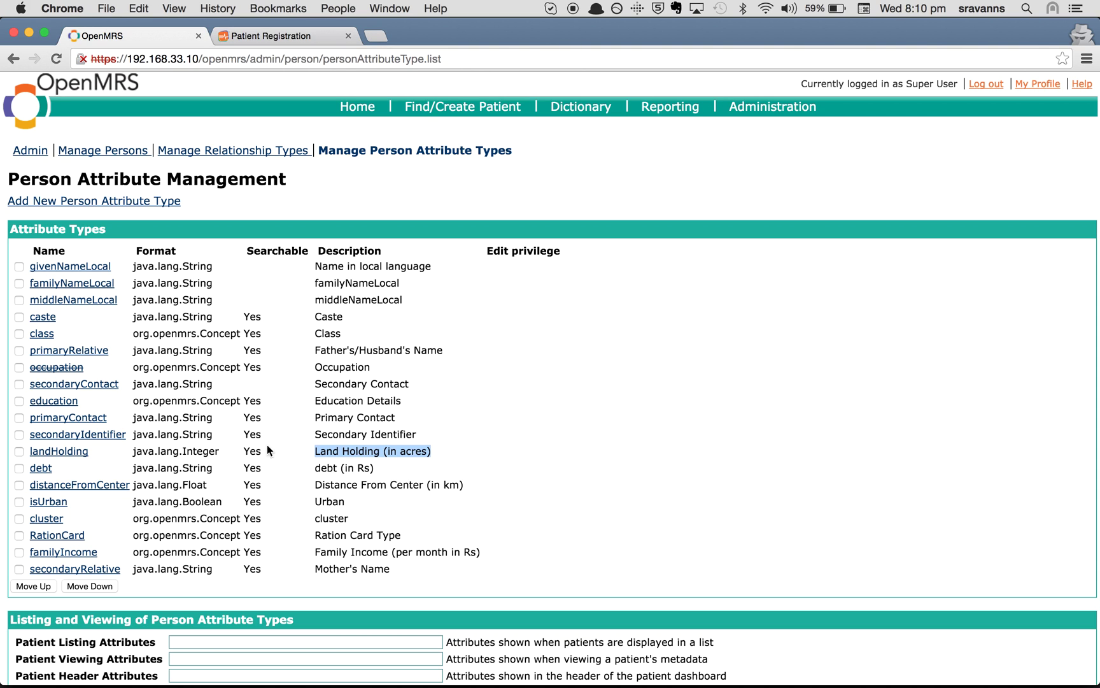
{"action": "left_click_drag", "start_coordinate": [92, 449], "coordinate": [14, 452]}
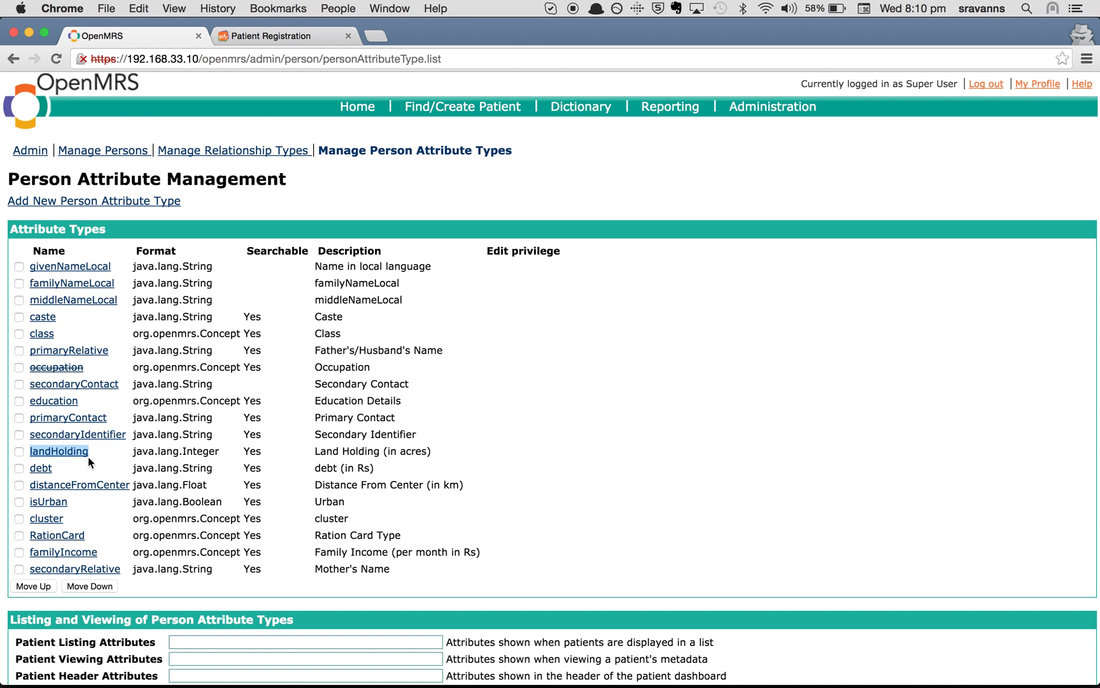
{"action": "mouse_move", "coordinate": [602, 685]}
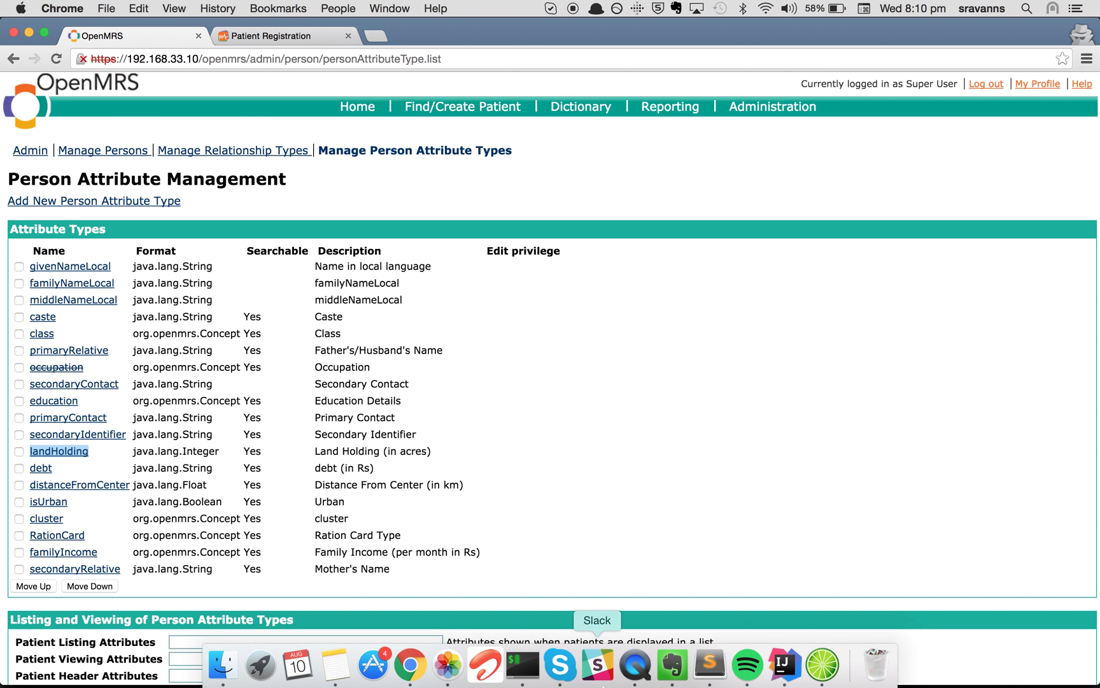
Step: Log into the Vagrant box with vagrant ssh and become root with sudo su
{"action": "left_click", "coordinate": [518, 672]}
{"action": "type", "text": "vagran"}
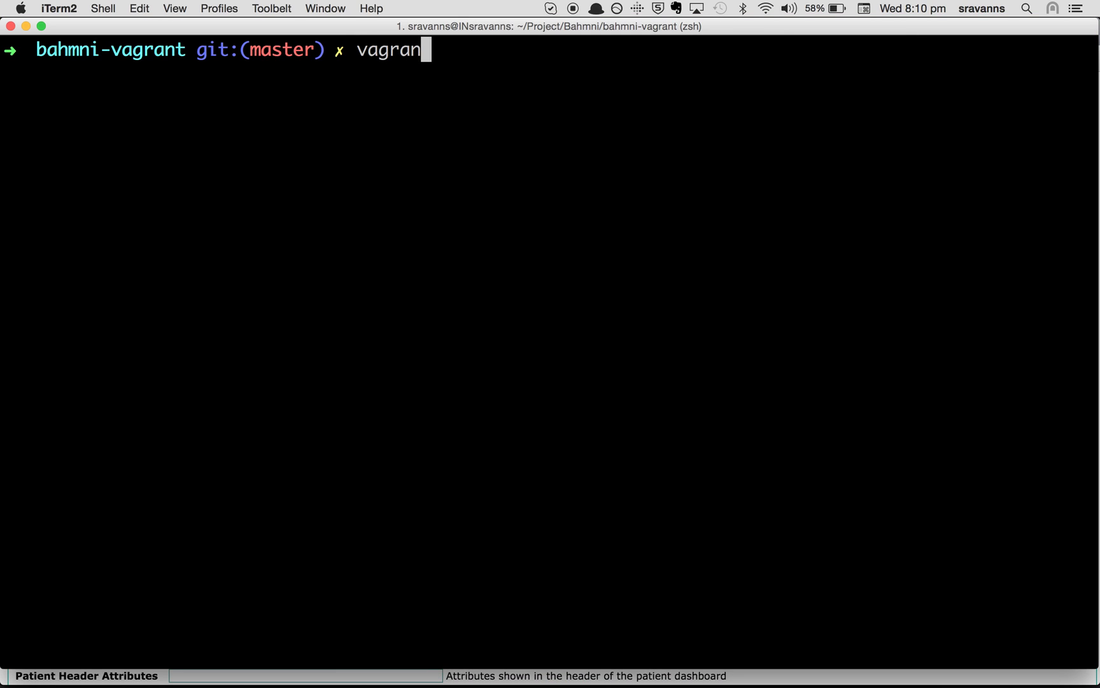
{"action": "type", "text": "t ssh"}
{"action": "key", "text": "Return"}
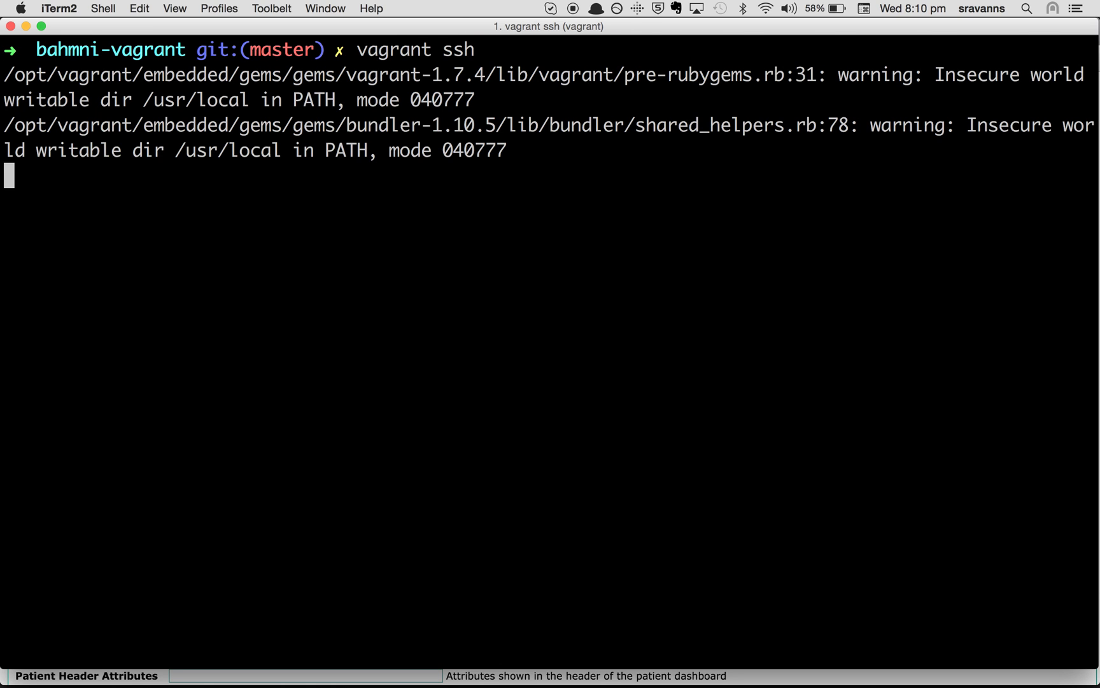
{"action": "type", "text": "sudo su"}
{"action": "key", "text": "Return"}
{"action": "key", "text": "ctrl+l"}
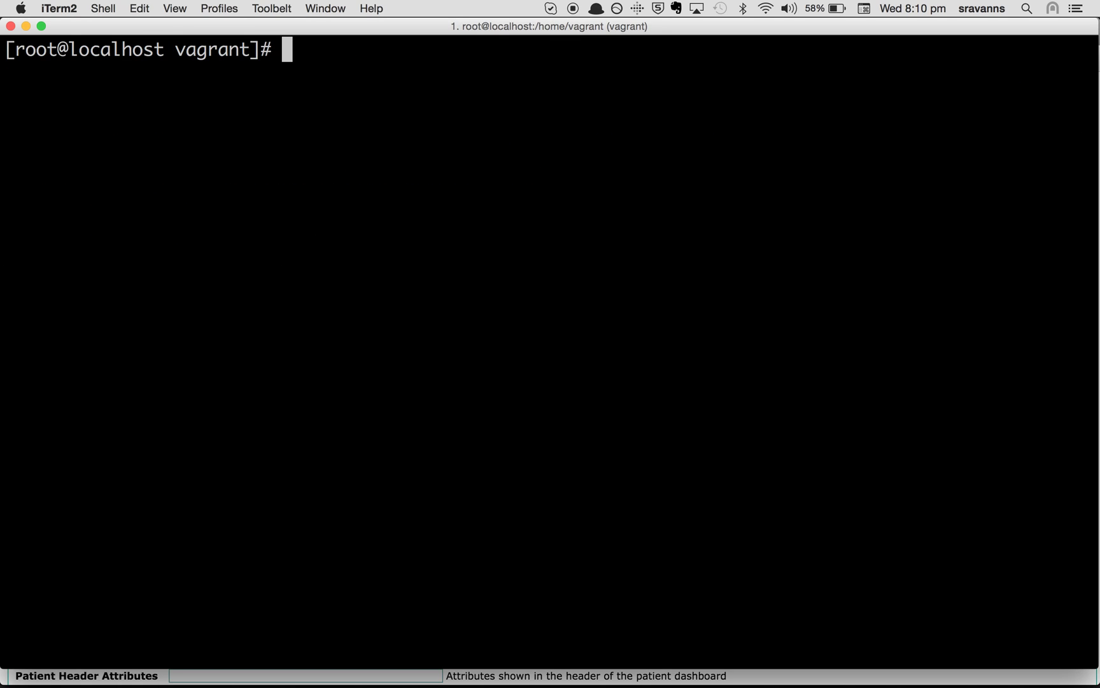
Step: Change to /var/www/bahmni_config/openmrs/apps/registration and confirm the path with pwd
{"action": "type", "text": "cd /var/"}
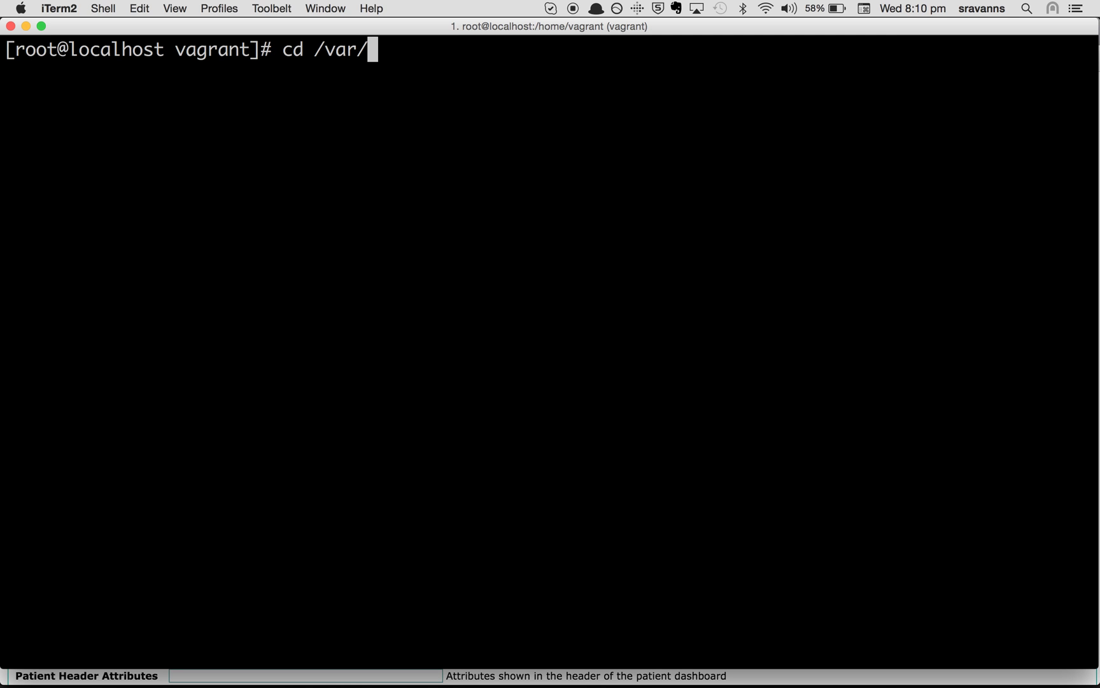
{"action": "type", "text": "www/bahmn"}
{"action": "type", "text": "i_confi"}
{"action": "type", "text": "g/openmrs"}
{"action": "type", "text": "/apps/"}
{"action": "type", "text": "reg"}
{"action": "key", "text": "BackSpace"}
{"action": "type", "text": "eg"}
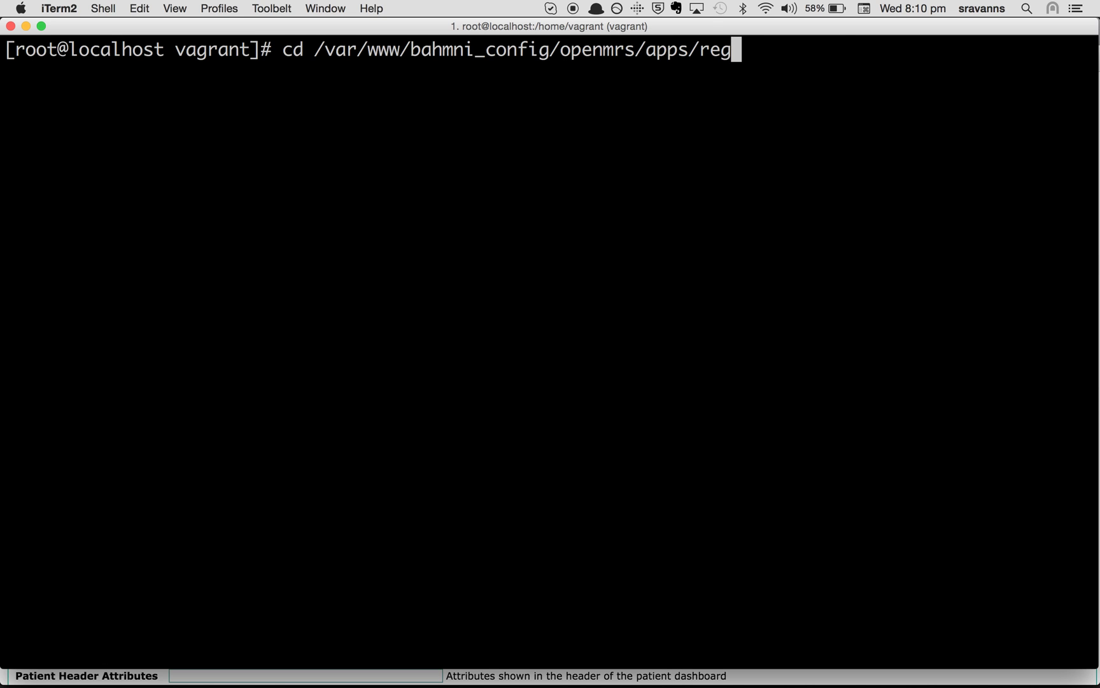
{"action": "key", "text": "Tab"}
{"action": "key", "text": "Return"}
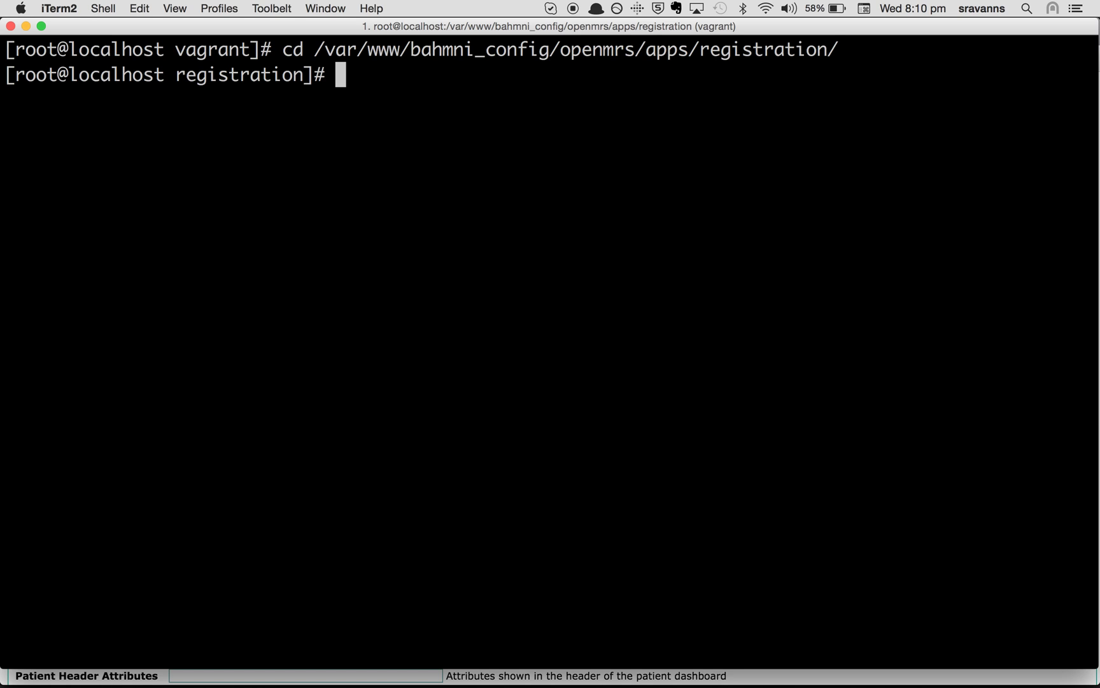
{"action": "type", "text": "pwd"}
{"action": "key", "text": "Return"}
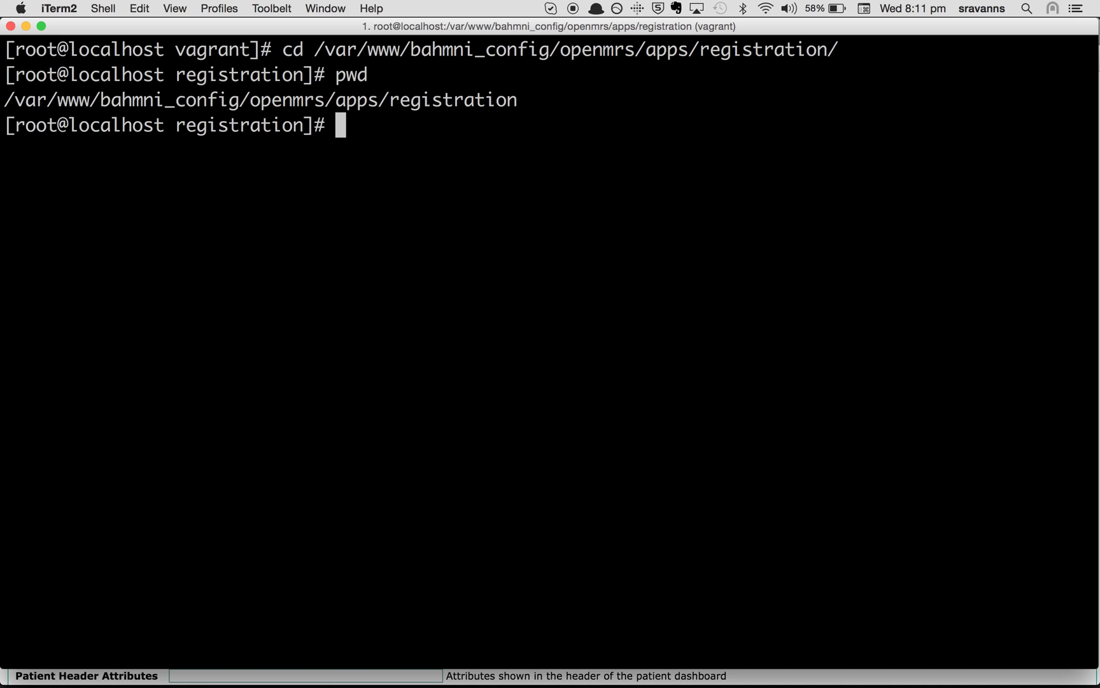
{"action": "left_click_drag", "start_coordinate": [545, 99], "coordinate": [3, 97]}
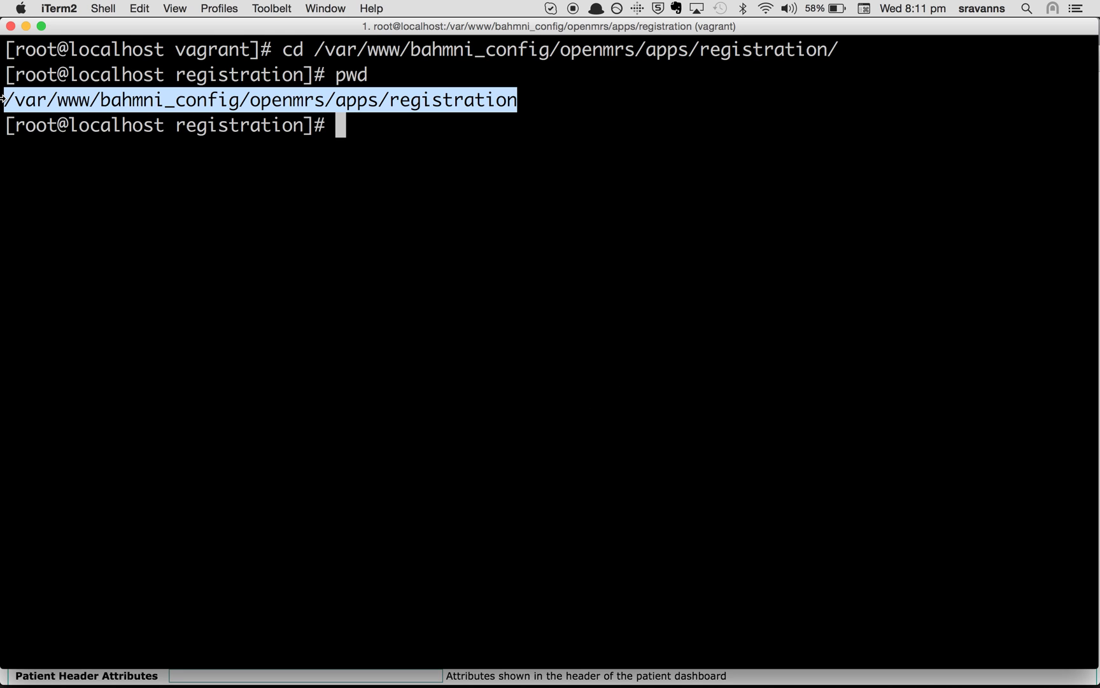
{"action": "left_click", "coordinate": [105, 162]}
Step: Open app.json in vi
{"action": "type", "text": "v"}
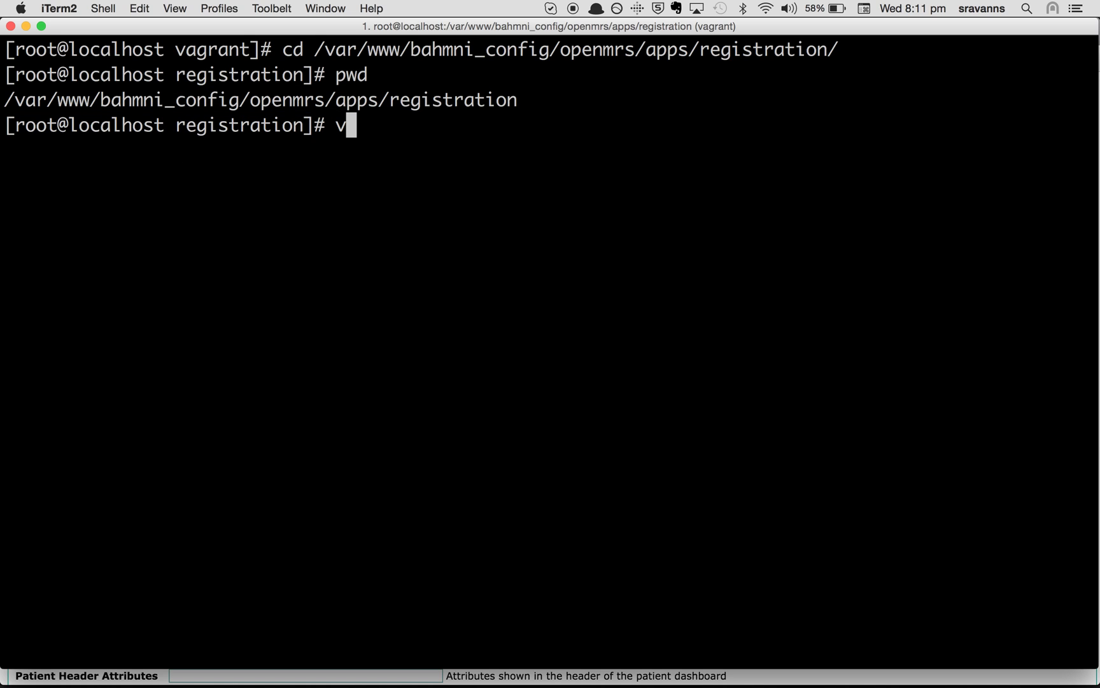
{"action": "type", "text": "i app.son"}
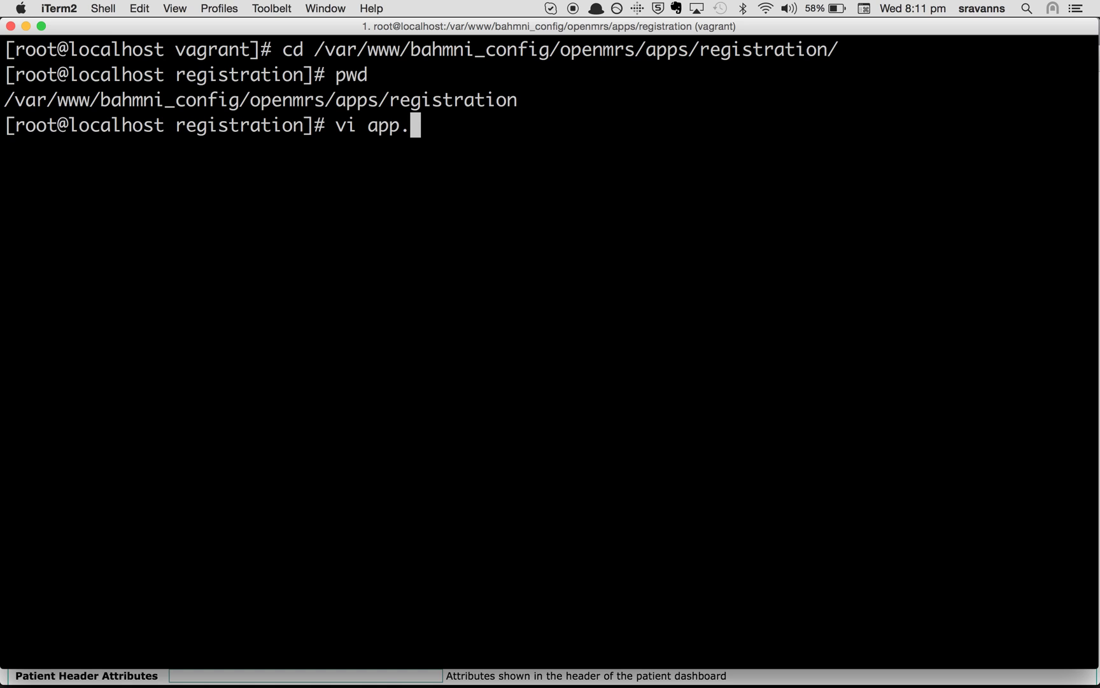
{"action": "key", "text": "BackSpace"}
{"action": "key", "text": "BackSpace"}
{"action": "key", "text": "BackSpace"}
{"action": "type", "text": "json"}
{"action": "key", "text": "Return"}
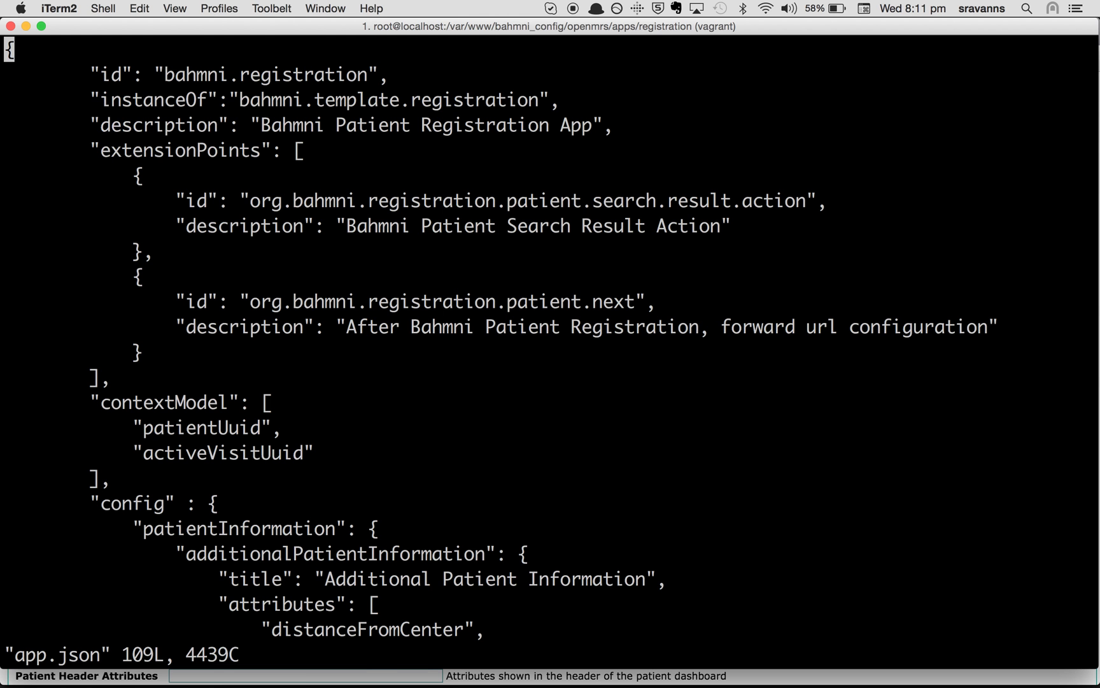
Step: Highlight the config and patientInformation keys in app.json
{"action": "key", "text": "Down"}
{"action": "key", "text": "Down"}
{"action": "key", "text": "Down"}
{"action": "key", "text": "Down"}
{"action": "key", "text": "Down"}
{"action": "key", "text": "Down"}
{"action": "key", "text": "Down"}
{"action": "key", "text": "Down"}
{"action": "key", "text": "Down"}
{"action": "key", "text": "Down"}
{"action": "key", "text": "Down"}
{"action": "key", "text": "Down"}
{"action": "key", "text": "Down"}
{"action": "key", "text": "Down"}
{"action": "key", "text": "Down"}
{"action": "key", "text": "Down"}
{"action": "key", "text": "Down"}
{"action": "key", "text": "Down"}
{"action": "double_click", "coordinate": [129, 505]}
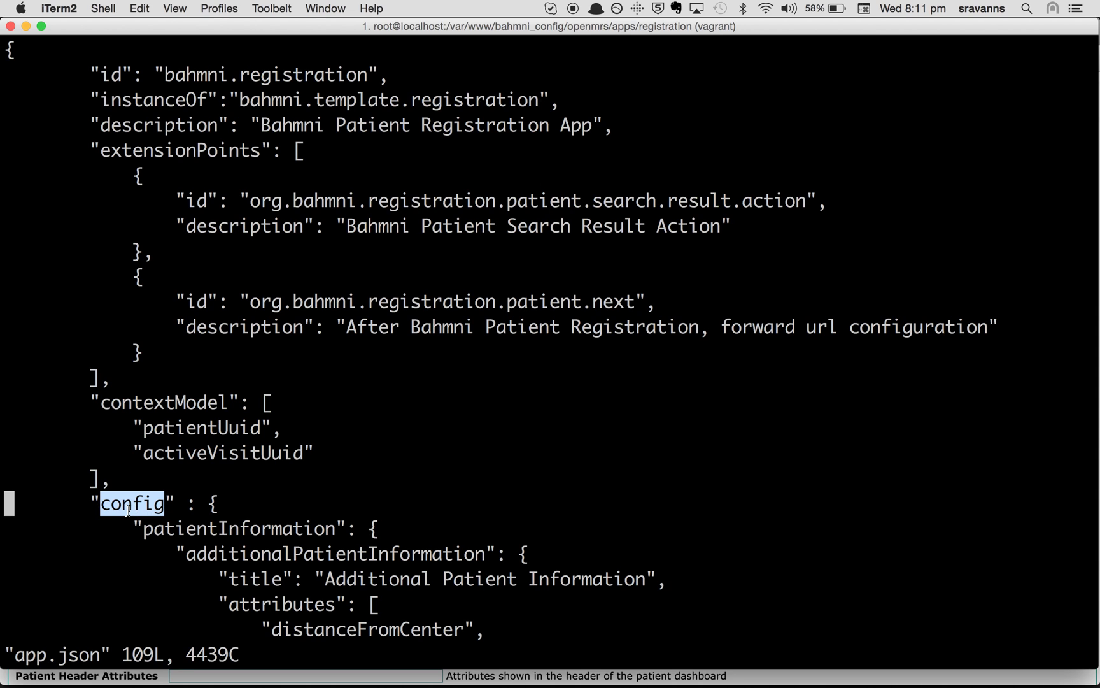
{"action": "key", "text": "Down"}
{"action": "double_click", "coordinate": [218, 523]}
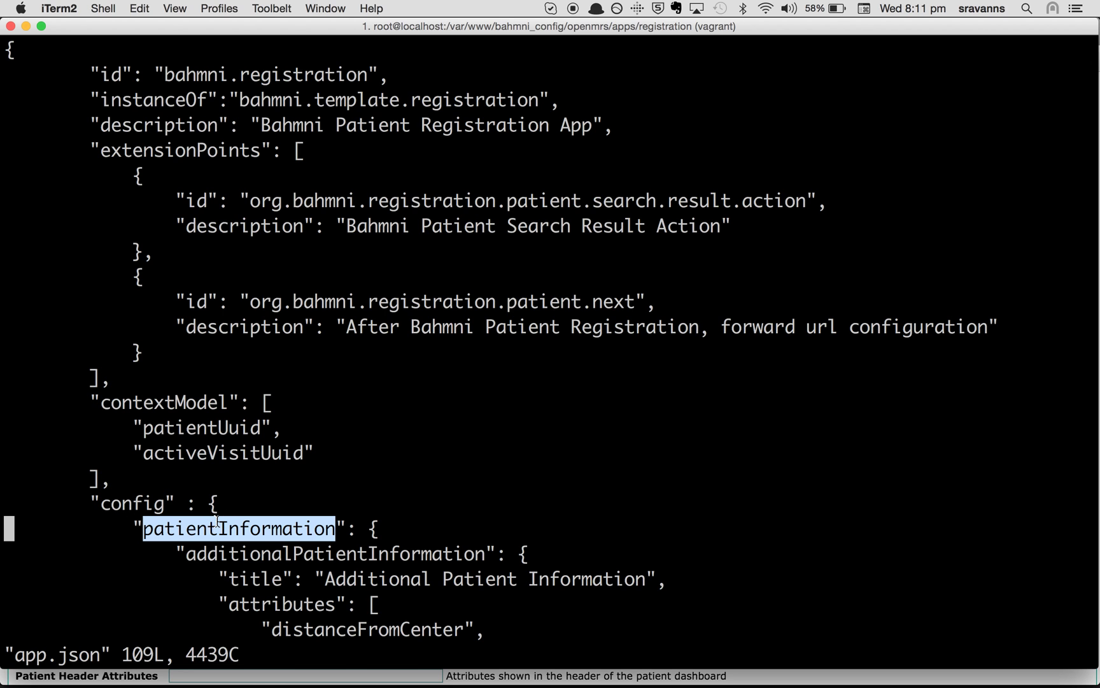
{"action": "key", "text": "Down"}
{"action": "key", "text": "Down"}
{"action": "key", "text": "Down"}
{"action": "key", "text": "Down"}
{"action": "key", "text": "Down"}
{"action": "key", "text": "Down"}
{"action": "key", "text": "Down"}
{"action": "key", "text": "Down"}
{"action": "key", "text": "Down"}
{"action": "key", "text": "Down"}
{"action": "key", "text": "Down"}
{"action": "key", "text": "Down"}
{"action": "key", "text": "Down"}
{"action": "key", "text": "Down"}
{"action": "key", "text": "Down"}
{"action": "key", "text": "Down"}
{"action": "key", "text": "Down"}
{"action": "key", "text": "Down"}
{"action": "key", "text": "Down"}
{"action": "key", "text": "Down"}
{"action": "key", "text": "Down"}
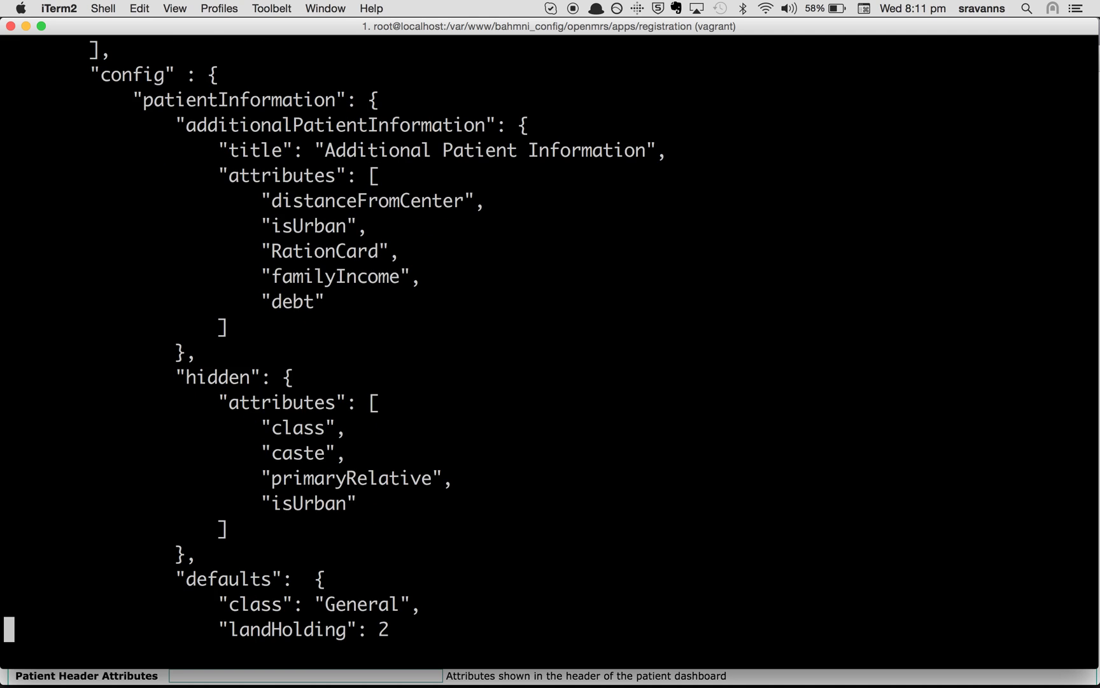
Step: Highlight the defaults block and its landHolding value of 2, then return to Chrome
{"action": "double_click", "coordinate": [253, 578]}
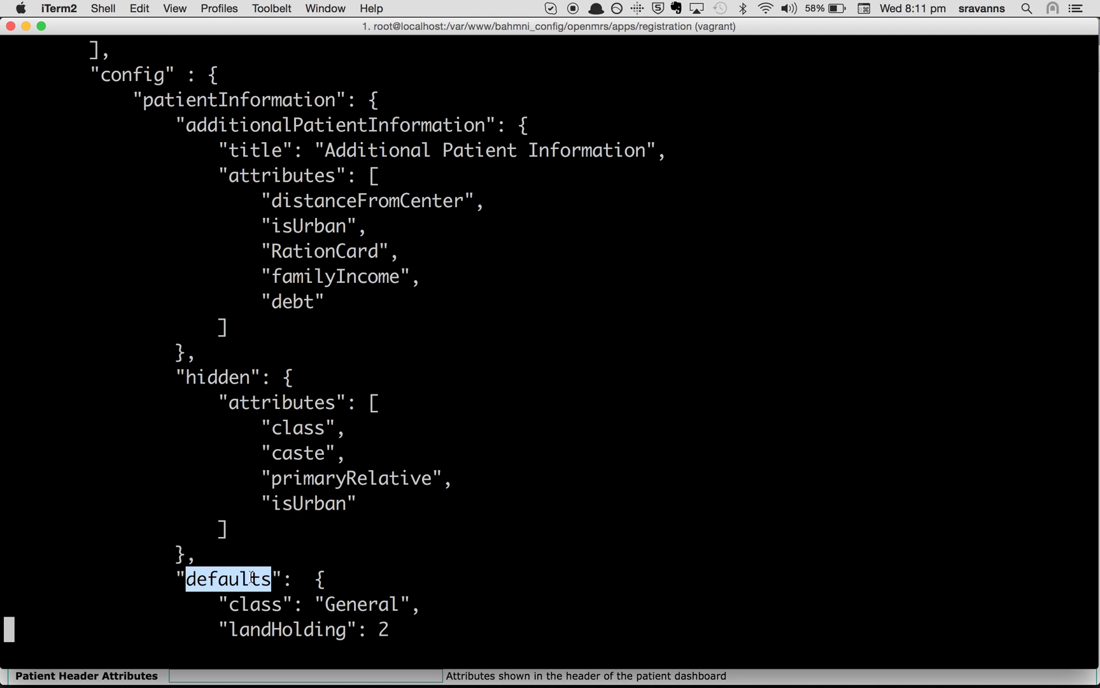
{"action": "key", "text": "Down"}
{"action": "key", "text": "Down"}
{"action": "key", "text": "Up"}
{"action": "key", "text": "Up"}
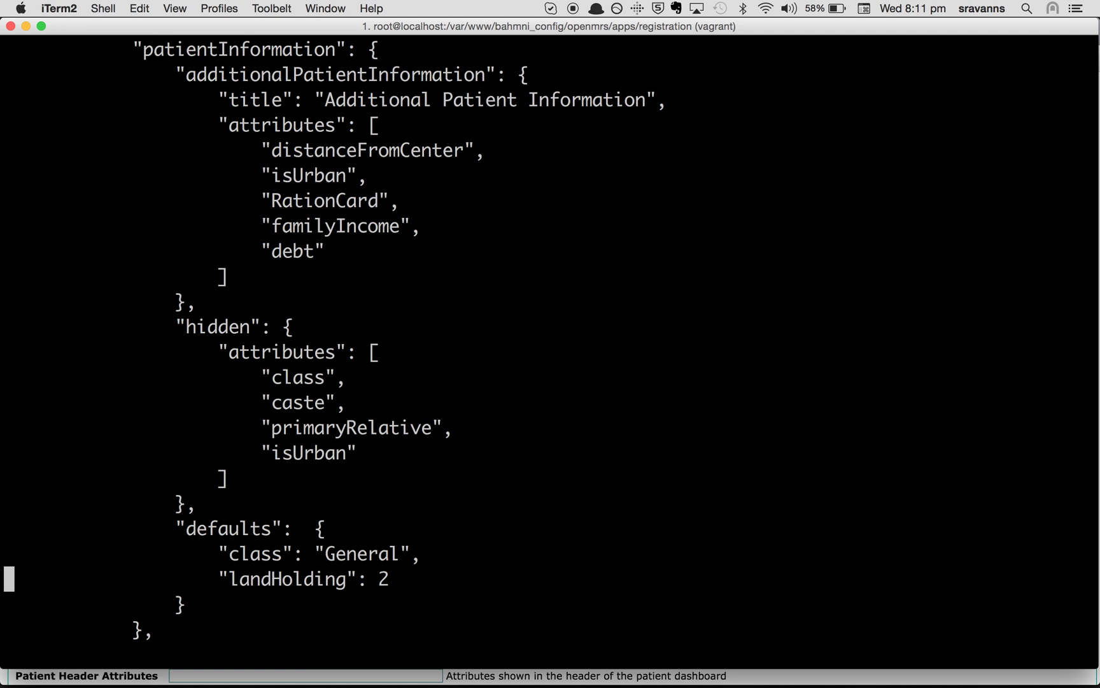
{"action": "key", "text": "Right"}
{"action": "key", "text": "Right"}
{"action": "key", "text": "Right"}
{"action": "key", "text": "Right"}
{"action": "key", "text": "Right"}
{"action": "key", "text": "Right"}
{"action": "key", "text": "Right"}
{"action": "key", "text": "Right"}
{"action": "key", "text": "Right"}
{"action": "key", "text": "Right"}
{"action": "key", "text": "Right"}
{"action": "key", "text": "Right"}
{"action": "key", "text": "Right"}
{"action": "key", "text": "Right"}
{"action": "key", "text": "Right"}
{"action": "key", "text": "Right"}
{"action": "key", "text": "Right"}
{"action": "key", "text": "Right"}
{"action": "key", "text": "Right"}
{"action": "key", "text": "Right"}
{"action": "double_click", "coordinate": [318, 583]}
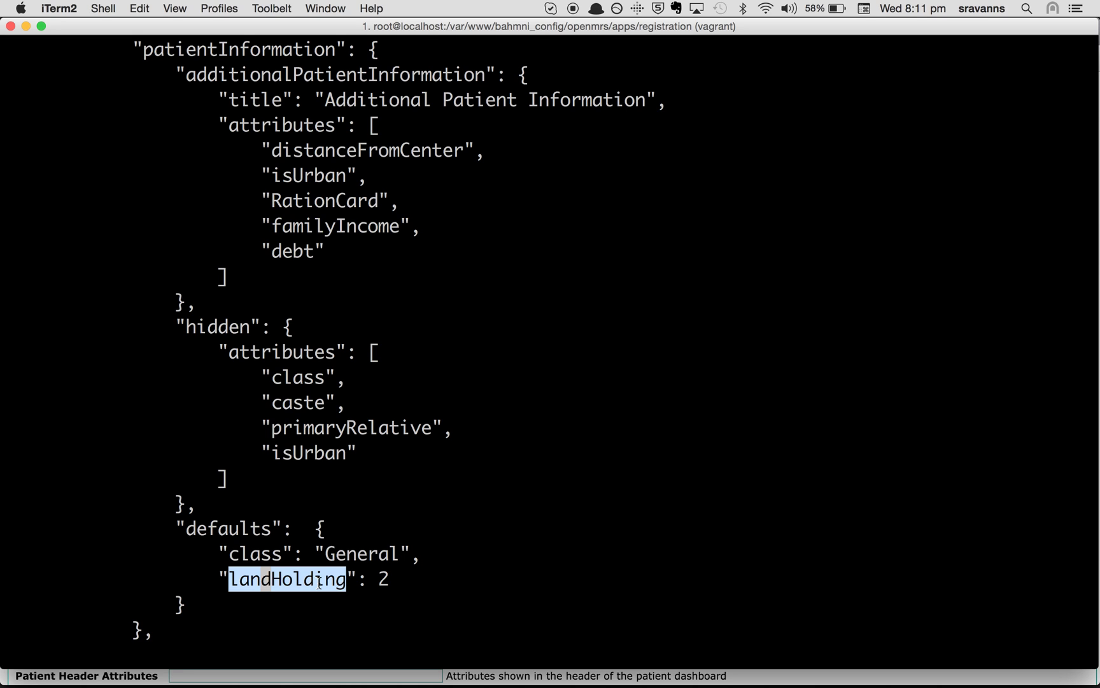
{"action": "left_click", "coordinate": [394, 580]}
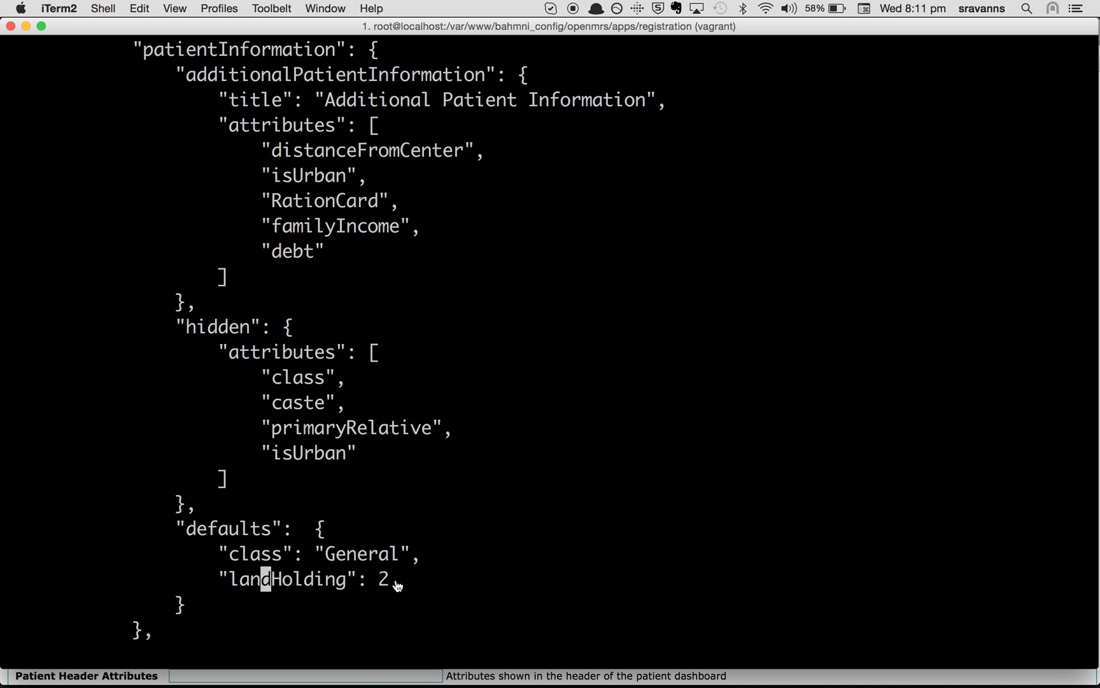
{"action": "key", "text": "super+Tab"}
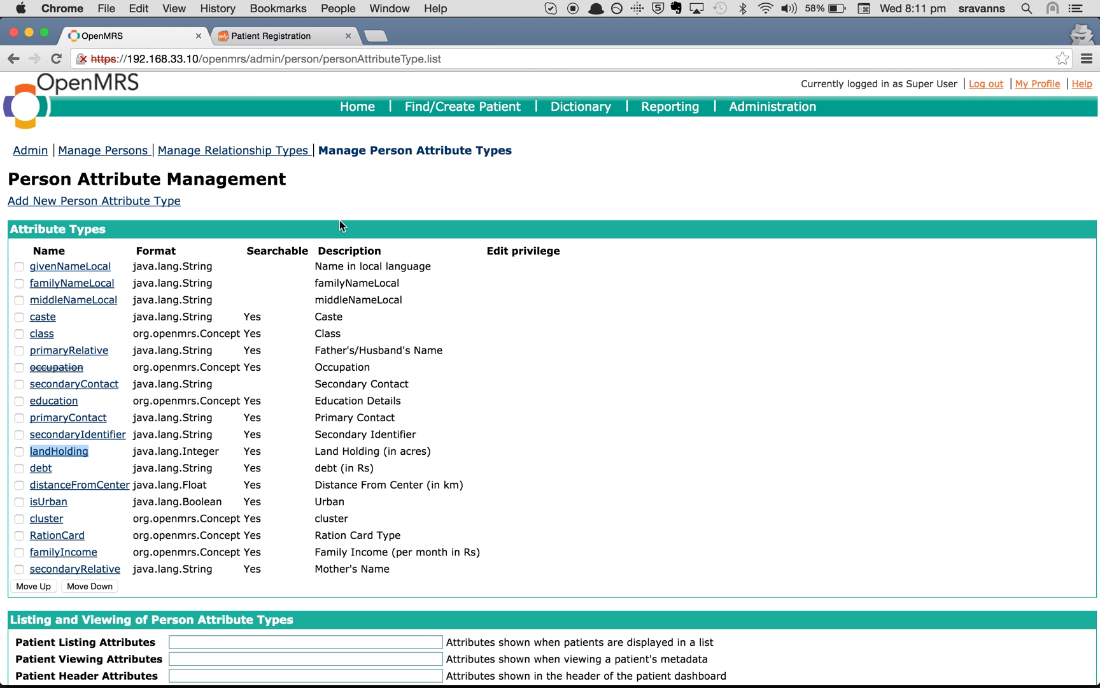
Step: Point out the form's current Land Holding value of 2
{"action": "left_click", "coordinate": [296, 38]}
{"action": "left_click", "coordinate": [299, 519]}
{"action": "double_click", "coordinate": [270, 517]}
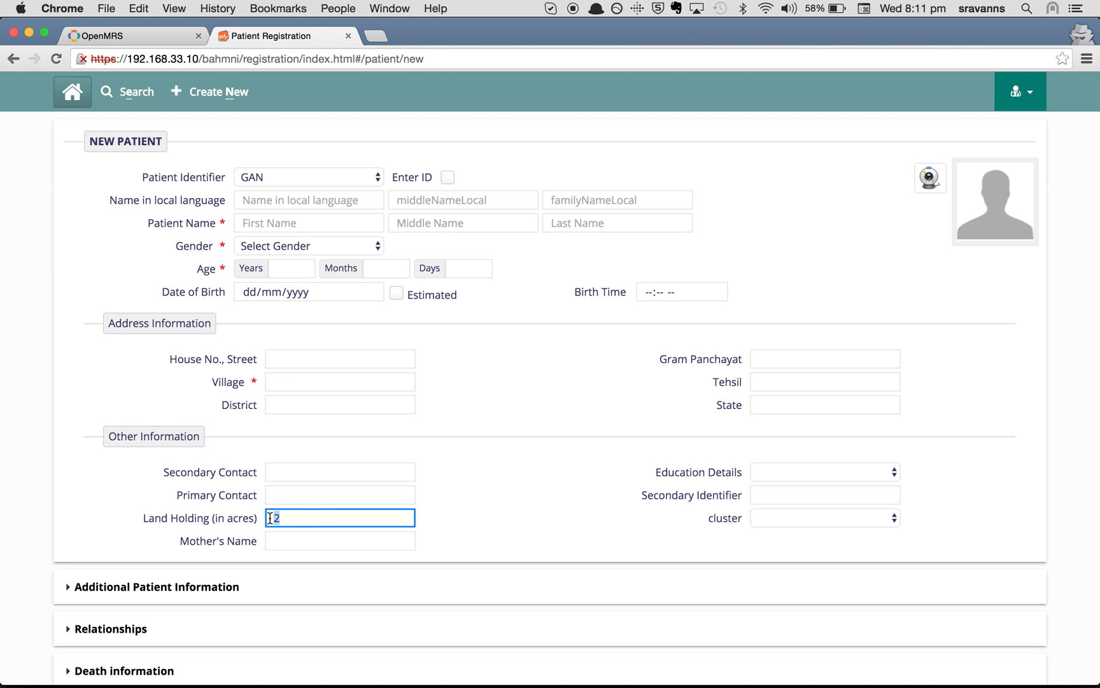
{"action": "key", "text": "super+Tab"}
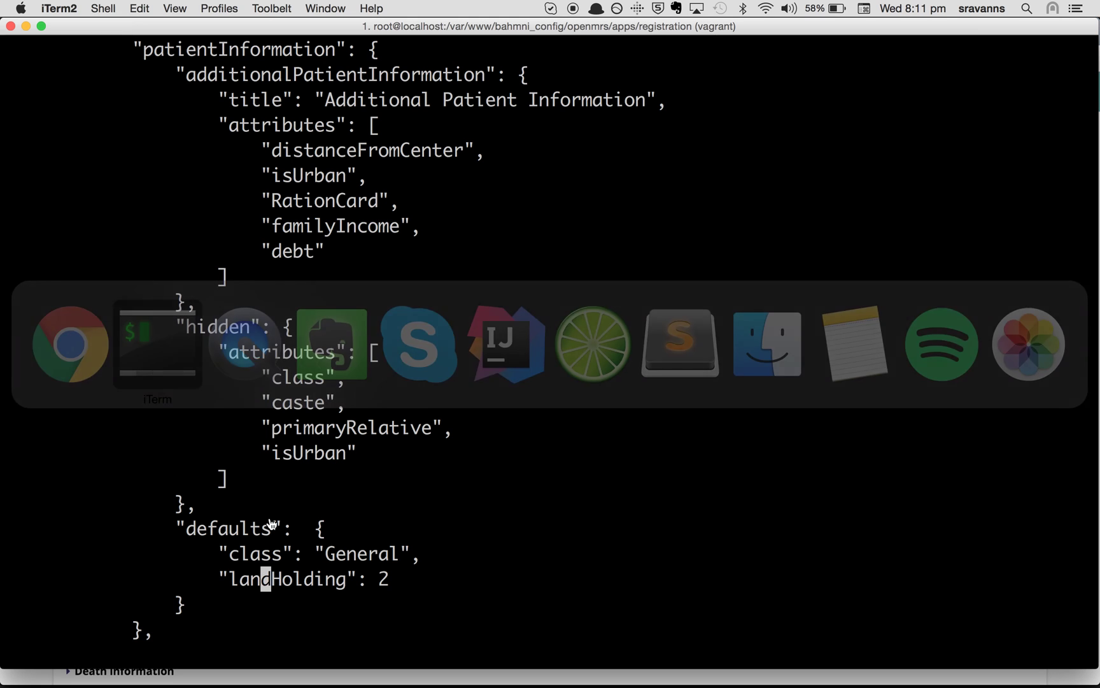
Step: Change the landHolding default in app.json from 2 to 10 and save with :wq
{"action": "key", "text": "Right"}
{"action": "key", "text": "Right"}
{"action": "key", "text": "Right"}
{"action": "key", "text": "Right"}
{"action": "key", "text": "Right"}
{"action": "key", "text": "Right"}
{"action": "key", "text": "Right"}
{"action": "key", "text": "Right"}
{"action": "key", "text": "Right"}
{"action": "key", "text": "Right"}
{"action": "key", "text": "Right"}
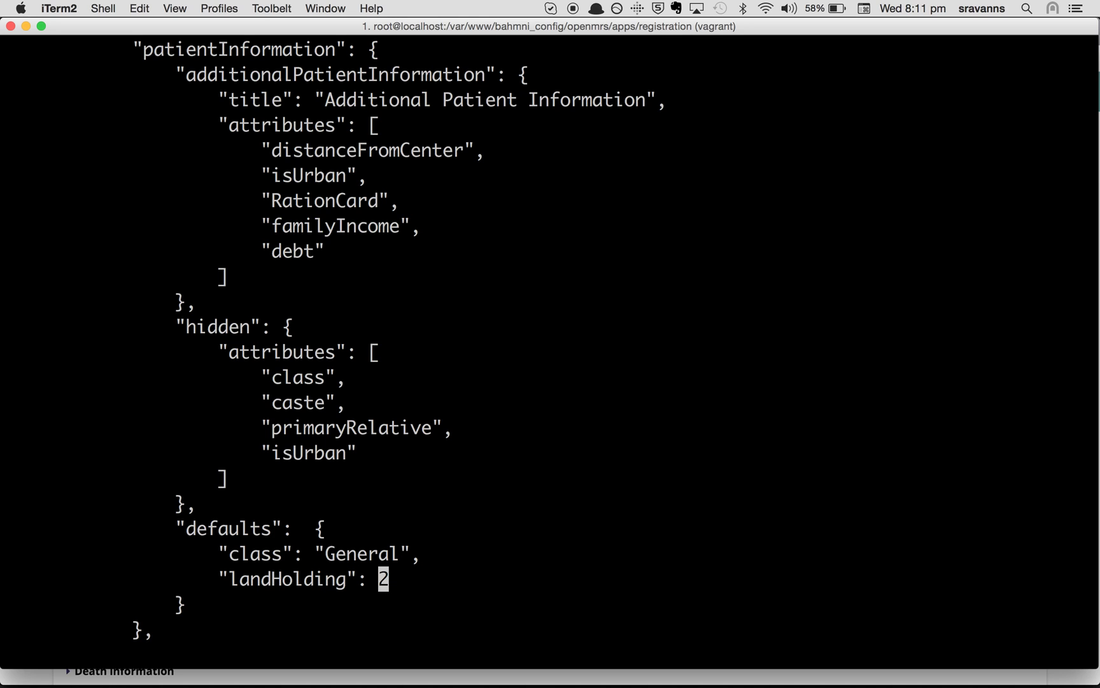
{"action": "key", "text": "i"}
{"action": "key", "text": "Delete"}
{"action": "type", "text": "10"}
{"action": "key", "text": "Escape"}
{"action": "type", "text": ":wq"}
{"action": "key", "text": "Return"}
Step: Reopen app.json and confirm landHolding now reads 10
{"action": "key", "text": "Up"}
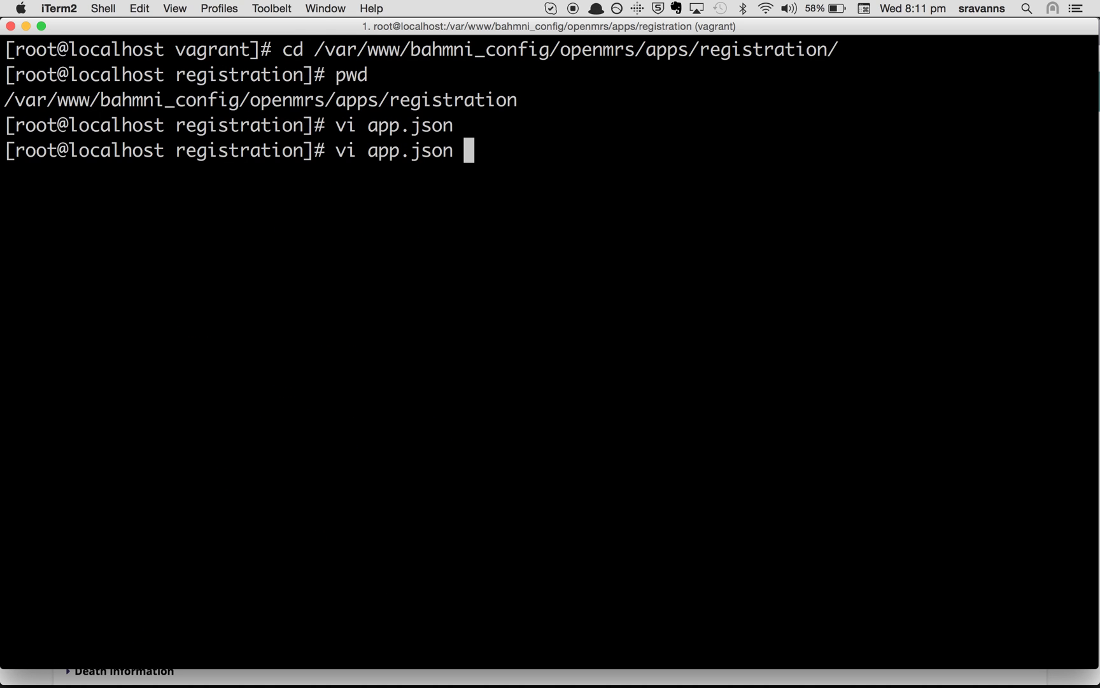
{"action": "key", "text": "Return"}
{"action": "key", "text": "Down"}
{"action": "key", "text": "Down"}
{"action": "key", "text": "Down"}
{"action": "key", "text": "Down"}
{"action": "key", "text": "Down"}
{"action": "key", "text": "Down"}
{"action": "key", "text": "Down"}
{"action": "key", "text": "Down"}
{"action": "key", "text": "Down"}
{"action": "key", "text": "Down"}
{"action": "key", "text": "Down"}
{"action": "key", "text": "Down"}
{"action": "key", "text": "Down"}
{"action": "key", "text": "Down"}
{"action": "key", "text": "Down"}
{"action": "key", "text": "Down"}
{"action": "key", "text": "Down"}
{"action": "key", "text": "Down"}
{"action": "key", "text": "Down"}
{"action": "key", "text": "Down"}
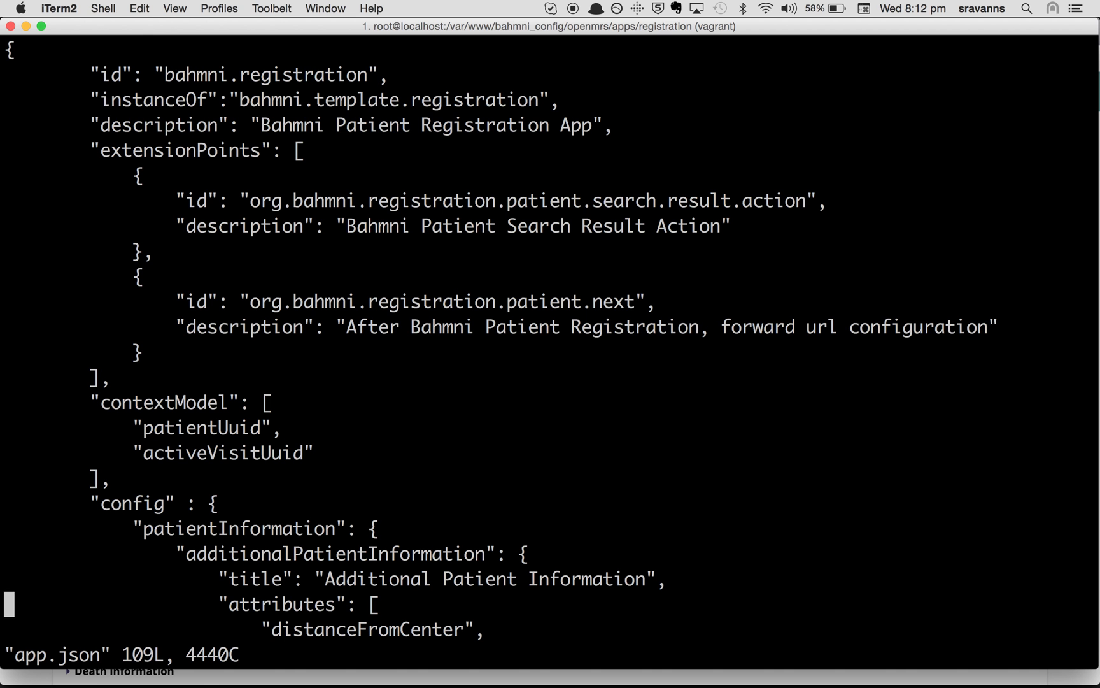
{"action": "key", "text": "Down"}
{"action": "key", "text": "Down"}
{"action": "key", "text": "Down"}
{"action": "key", "text": "Down"}
{"action": "key", "text": "Down"}
{"action": "key", "text": "Down"}
{"action": "key", "text": "Down"}
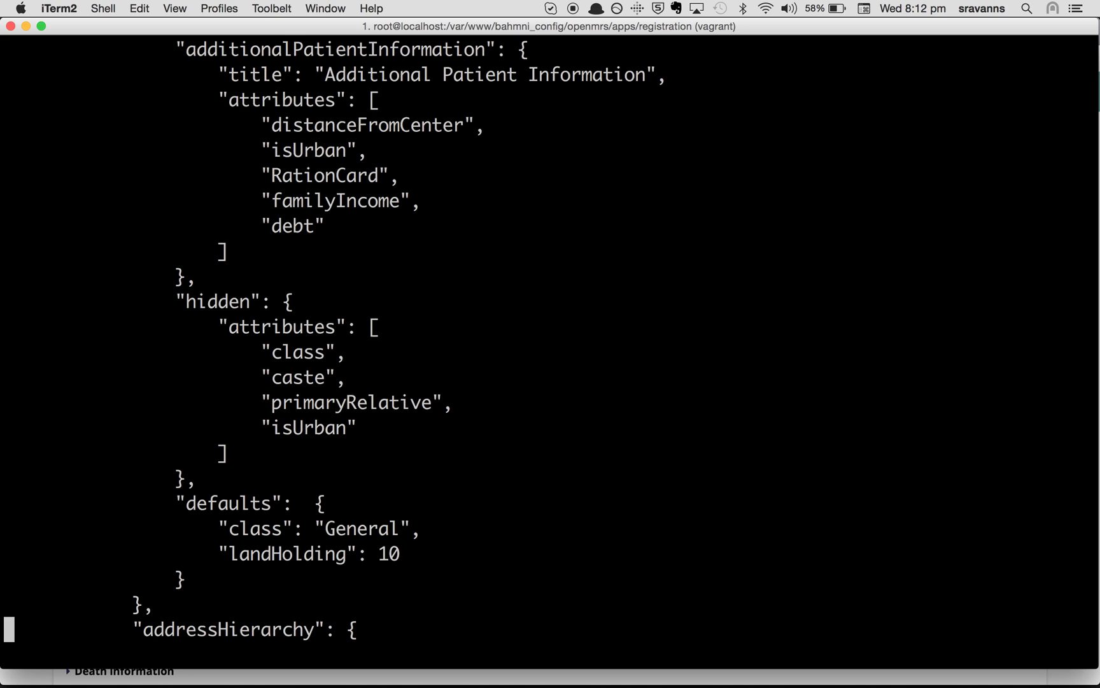
{"action": "left_click_drag", "start_coordinate": [412, 549], "coordinate": [386, 556]}
Step: Reload the Bahmni new-patient form to pick up the new defaults
{"action": "key", "text": "super+Tab"}
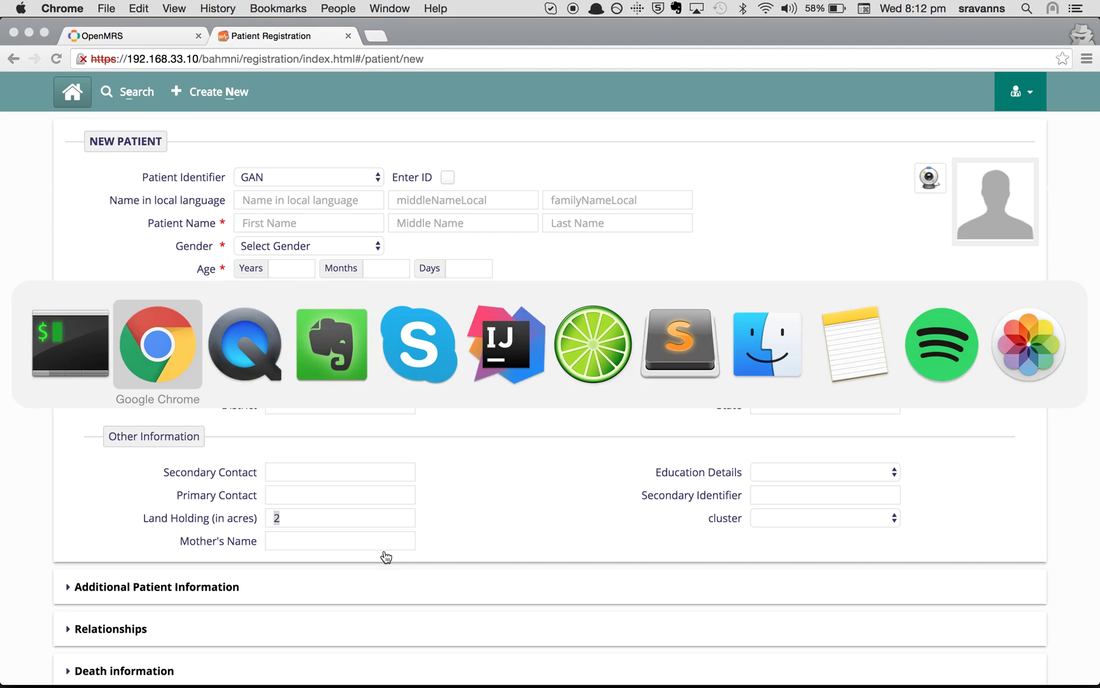
{"action": "left_click", "coordinate": [510, 475]}
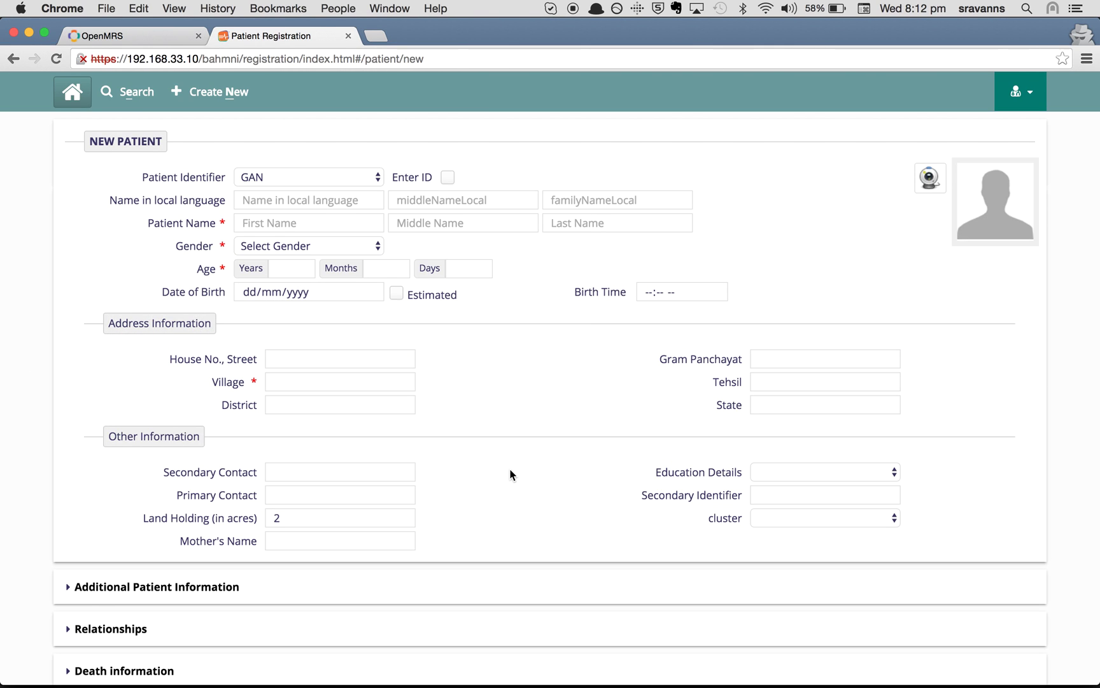
{"action": "left_click", "coordinate": [315, 516]}
{"action": "double_click", "coordinate": [273, 517]}
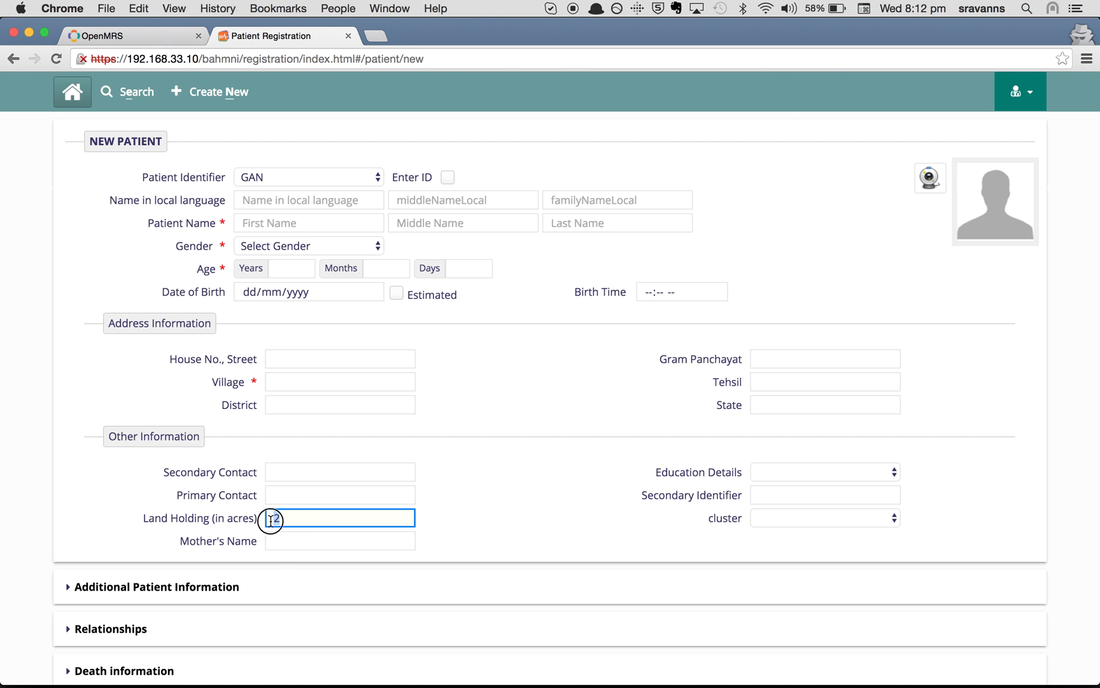
{"action": "key", "text": "Tab"}
{"action": "key", "text": "Tab"}
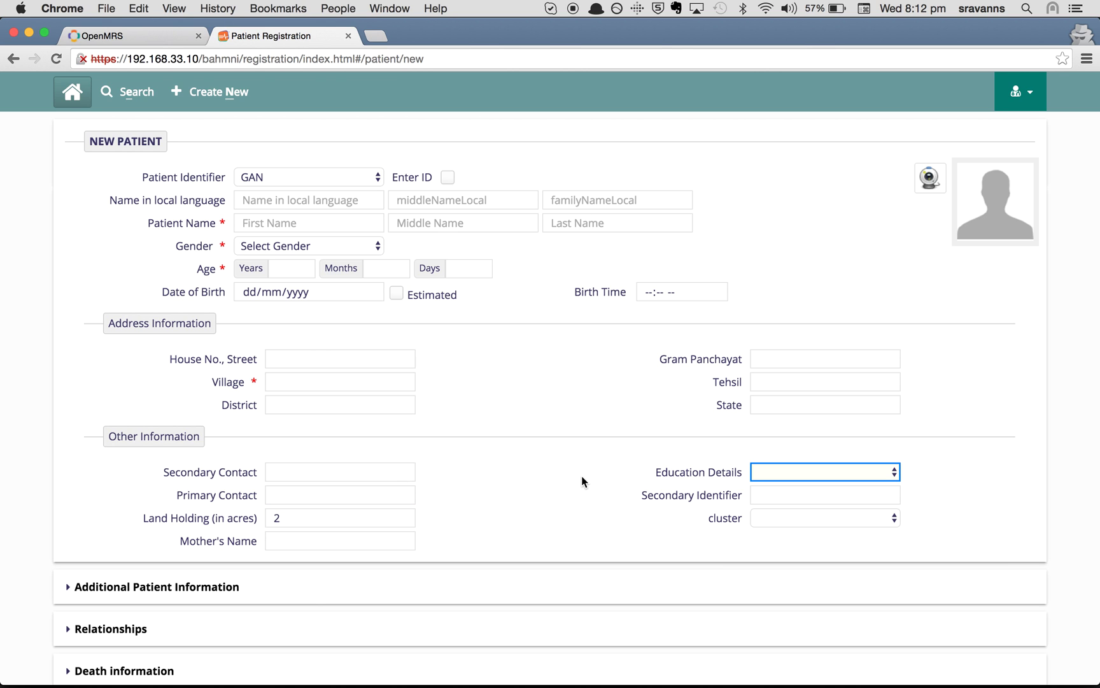
{"action": "key", "text": "super+r"}
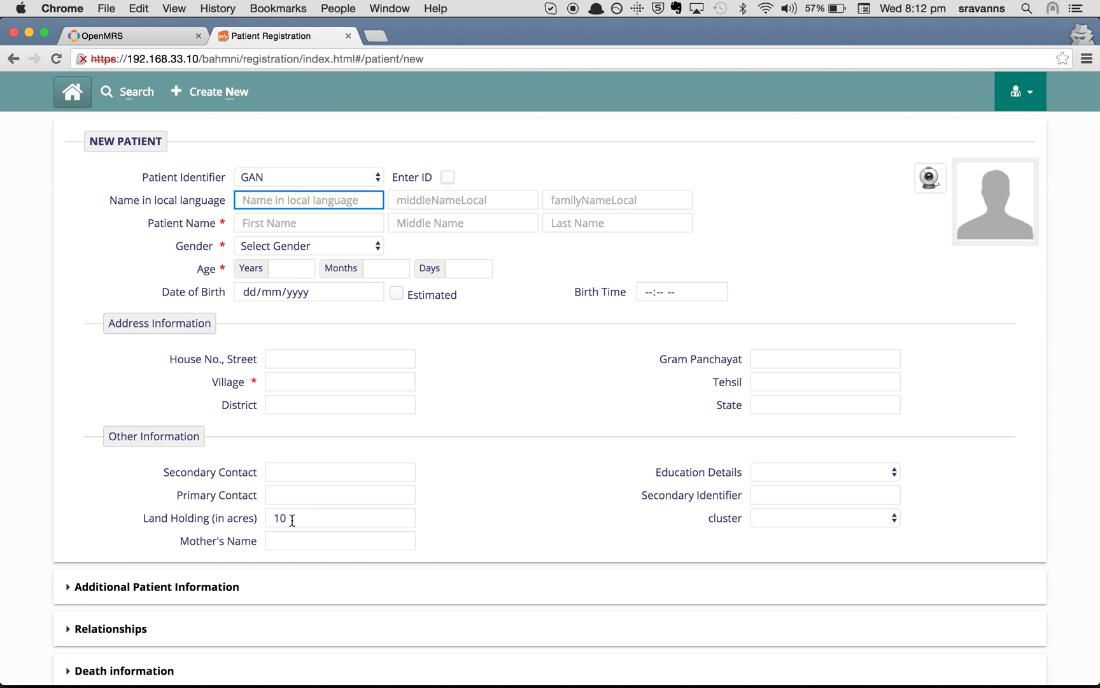
Step: Confirm Land Holding shows 10 and Education Details has no default selected
{"action": "double_click", "coordinate": [293, 519]}
{"action": "left_click", "coordinate": [553, 519]}
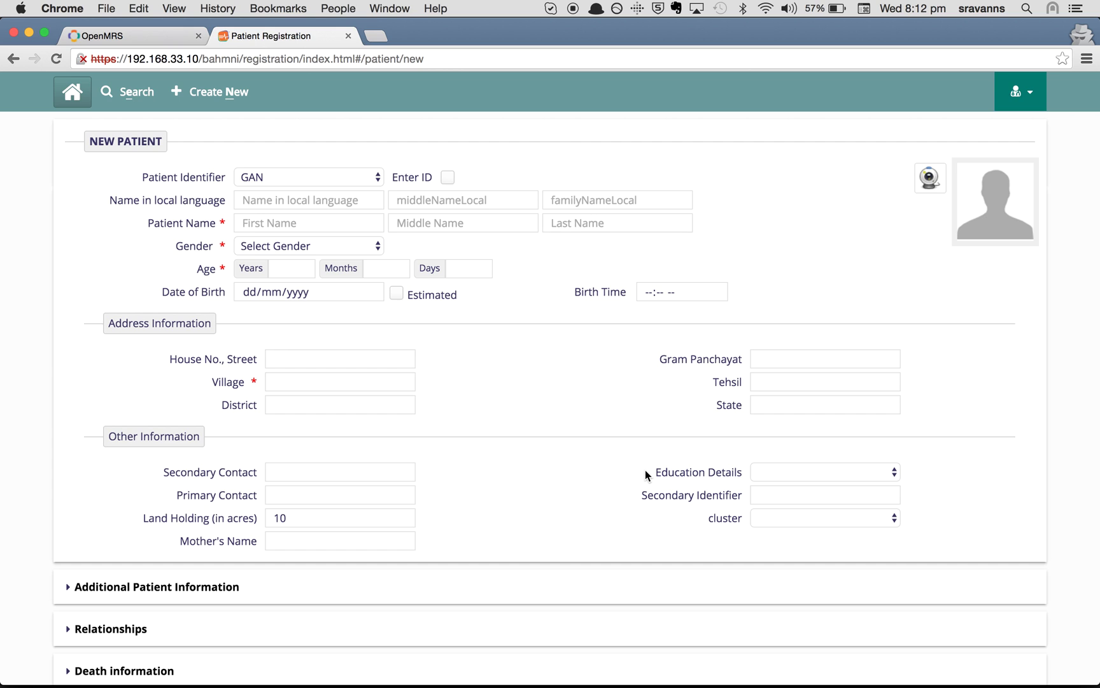
{"action": "left_click_drag", "start_coordinate": [652, 471], "coordinate": [712, 471]}
{"action": "left_click", "coordinate": [744, 471]}
{"action": "left_click", "coordinate": [773, 475]}
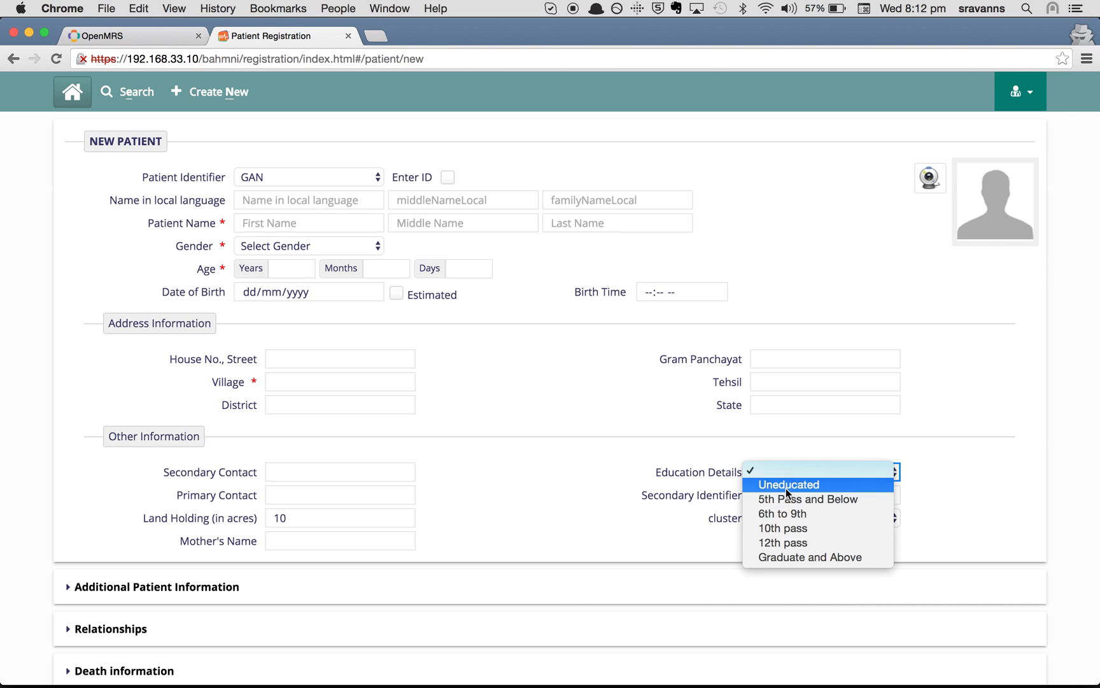
{"action": "left_click", "coordinate": [633, 490]}
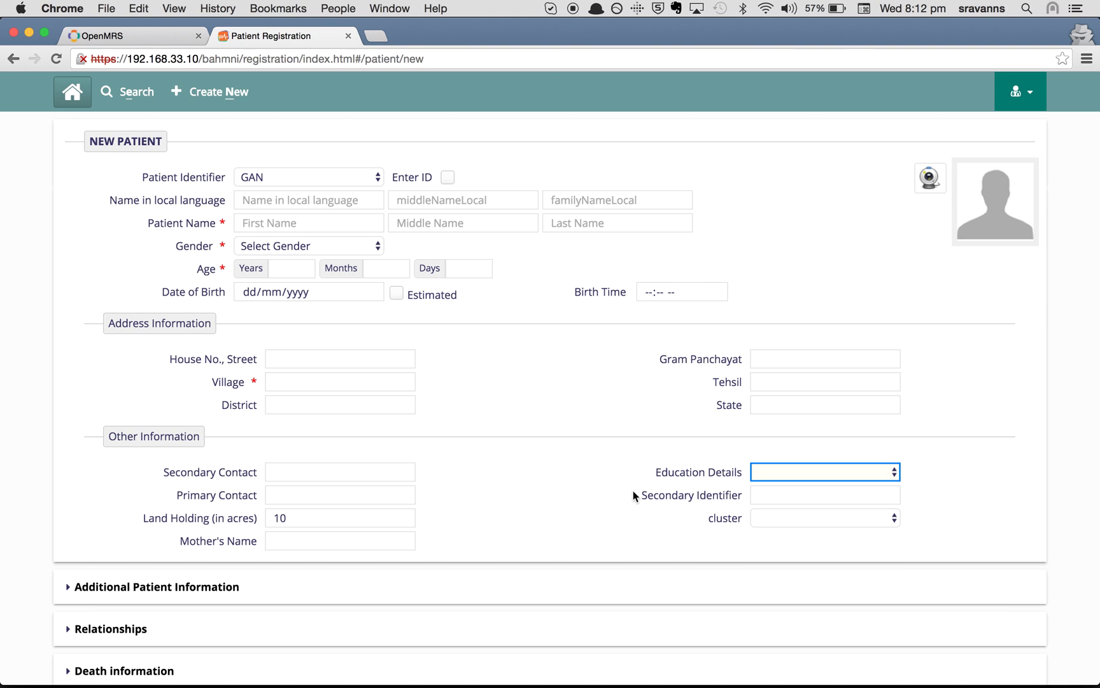
{"action": "left_click_drag", "start_coordinate": [654, 471], "coordinate": [737, 471]}
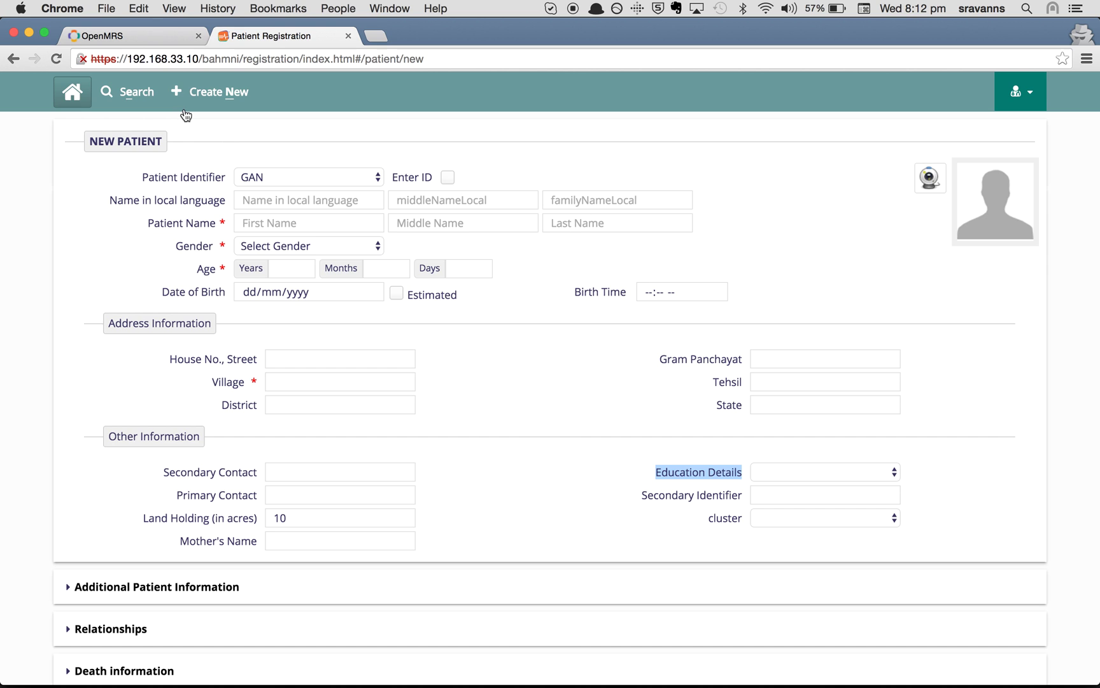
{"action": "left_click", "coordinate": [157, 40]}
Step: Open the education attribute type and copy its Foreign Key 102
{"action": "left_click", "coordinate": [557, 346]}
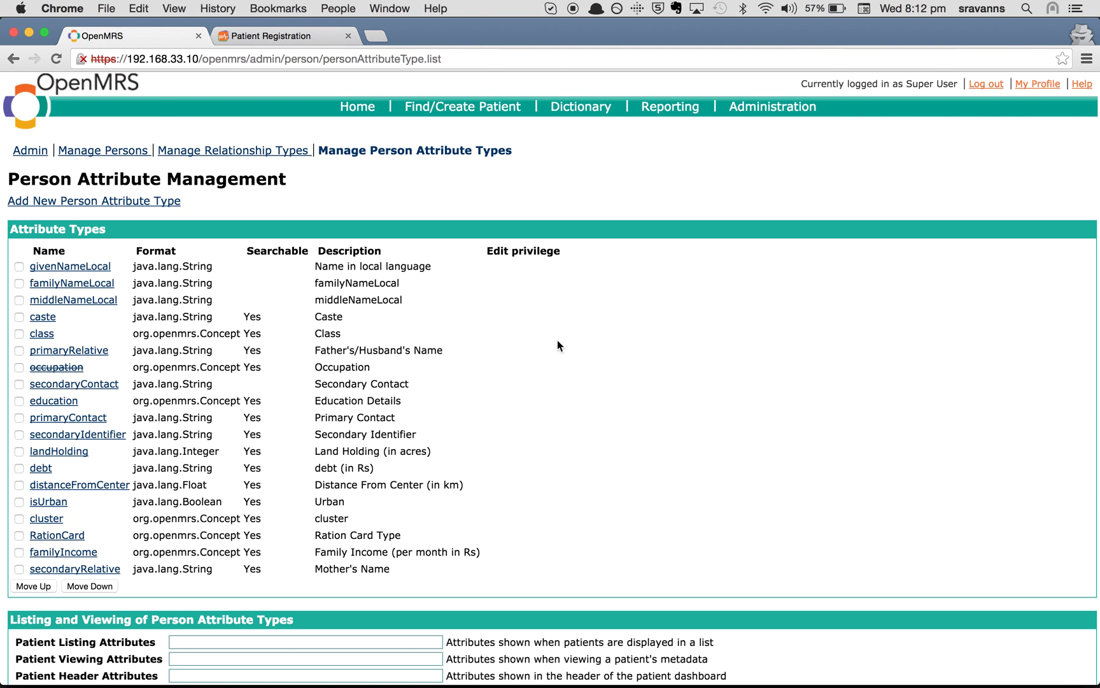
{"action": "key", "text": "super+f"}
{"action": "type", "text": "Education Details"}
{"action": "left_click", "coordinate": [417, 402]}
{"action": "left_click_drag", "start_coordinate": [417, 402], "coordinate": [308, 403]}
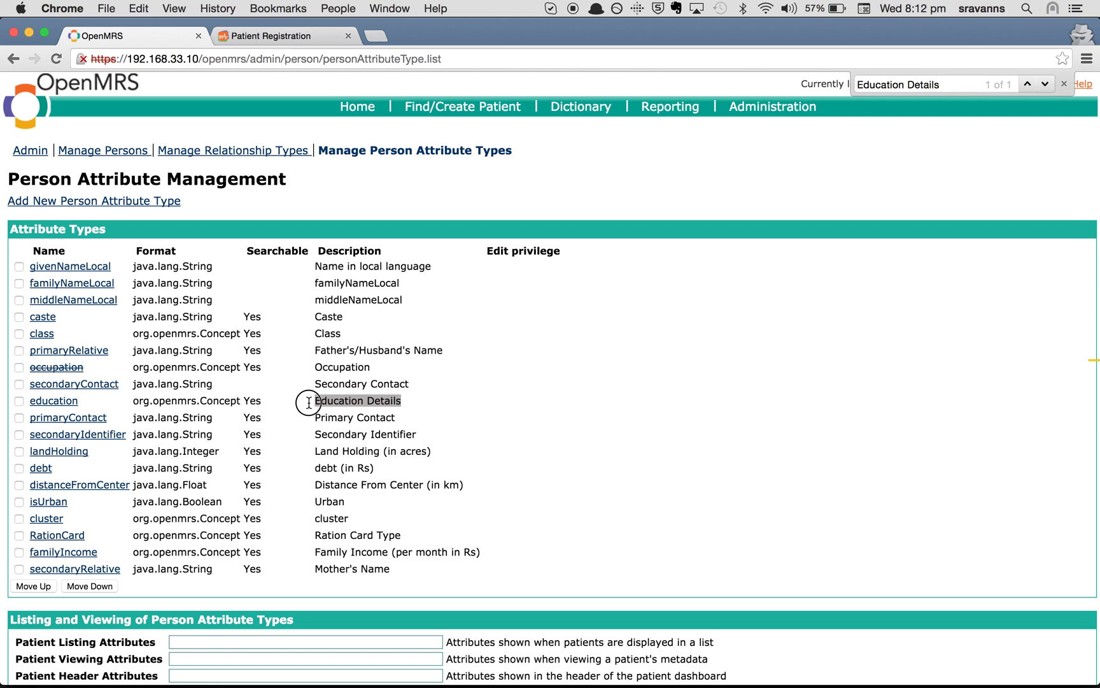
{"action": "left_click", "coordinate": [50, 408]}
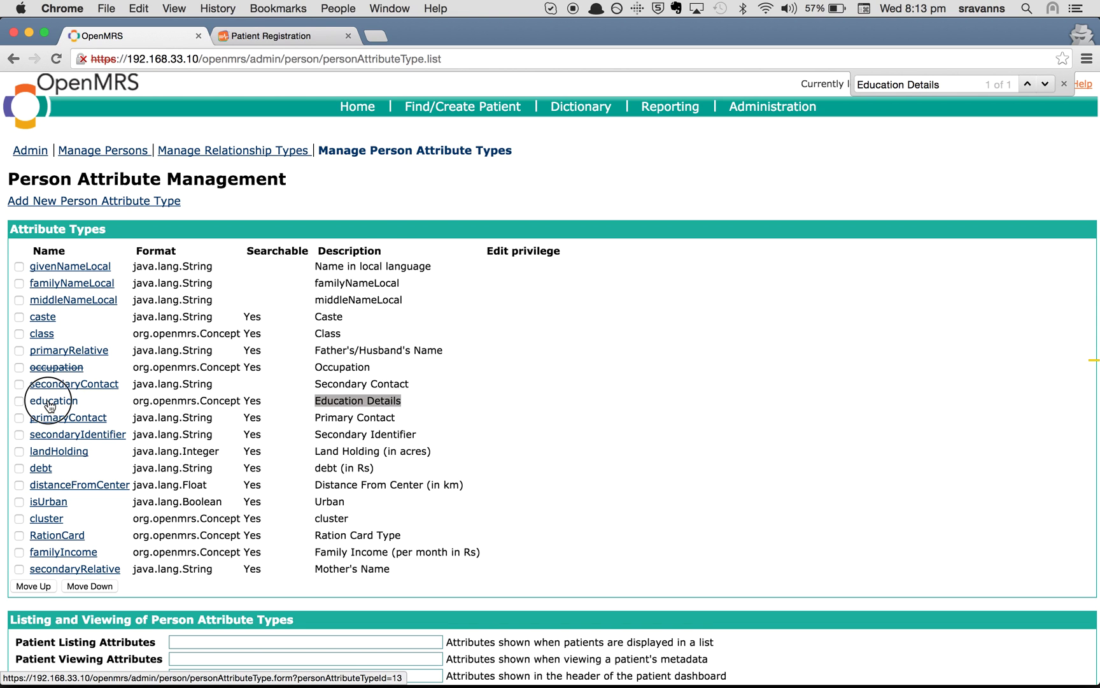
{"action": "left_click_drag", "start_coordinate": [127, 242], "coordinate": [84, 242]}
{"action": "key", "text": "super+c"}
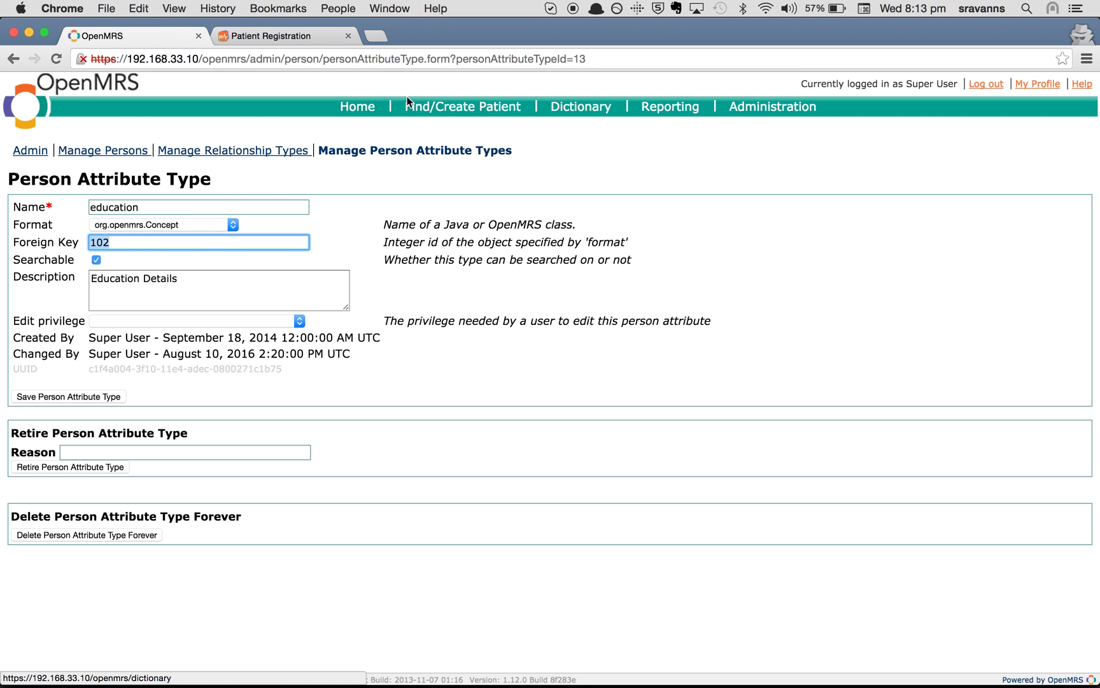
Step: Search concept 102 in the Dictionary and review Education Details' six answers
{"action": "left_click", "coordinate": [355, 107], "text": "super"}
{"action": "left_click", "coordinate": [310, 40]}
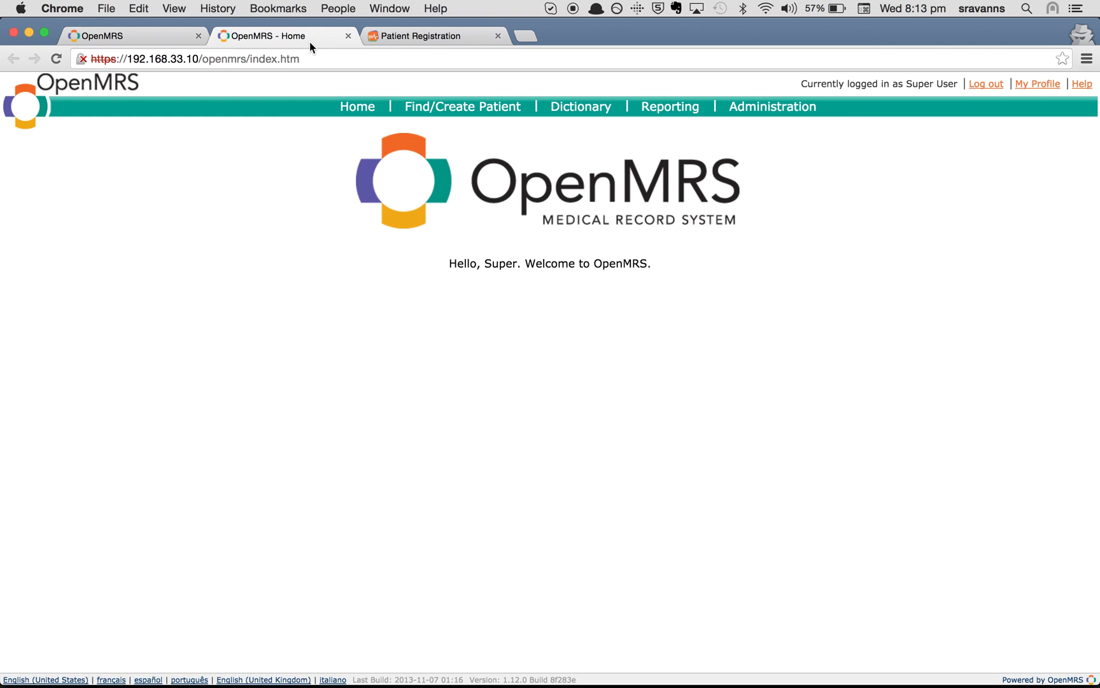
{"action": "left_click", "coordinate": [566, 109]}
{"action": "left_click", "coordinate": [331, 242]}
{"action": "type", "text": "102"}
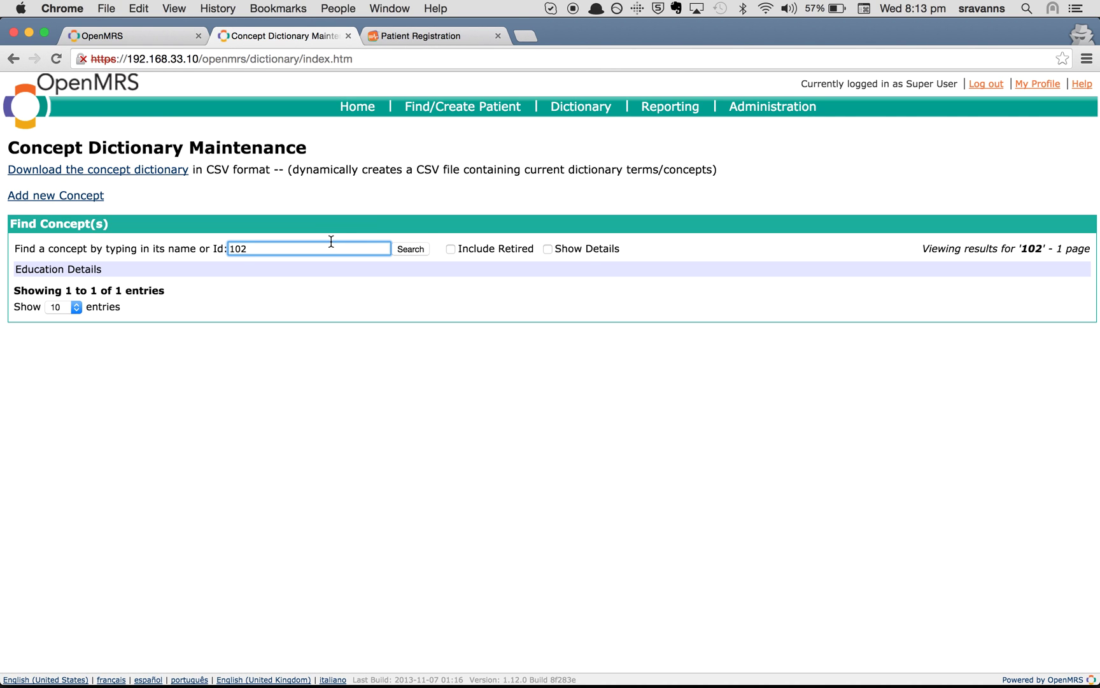
{"action": "left_click", "coordinate": [270, 272]}
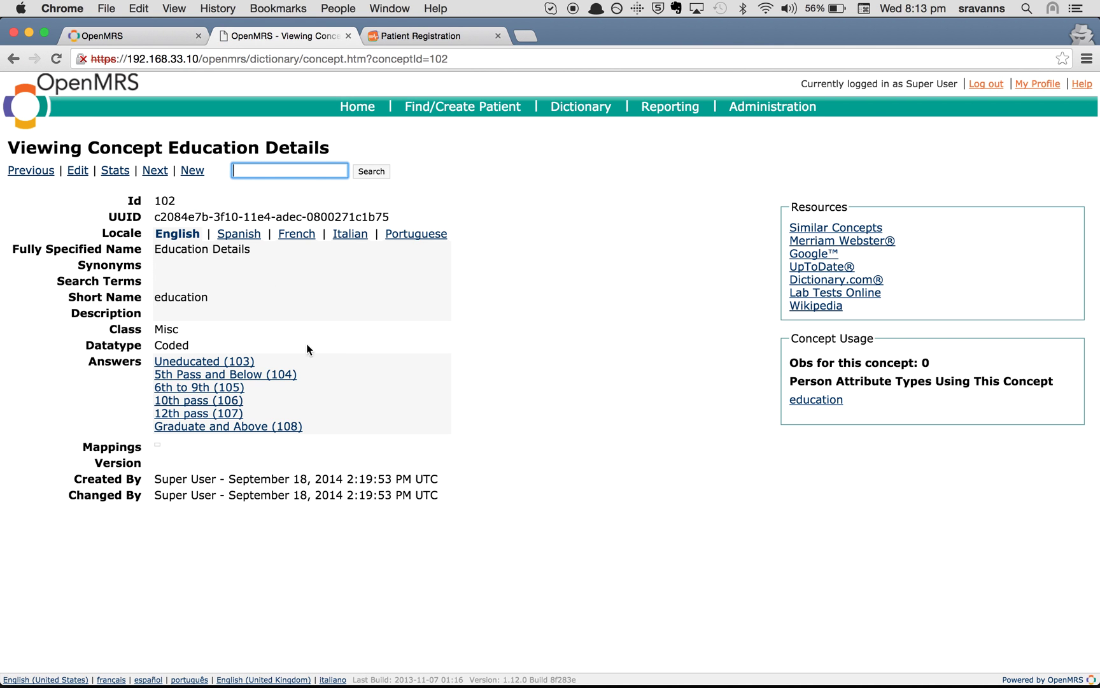
{"action": "left_click_drag", "start_coordinate": [152, 364], "coordinate": [325, 423]}
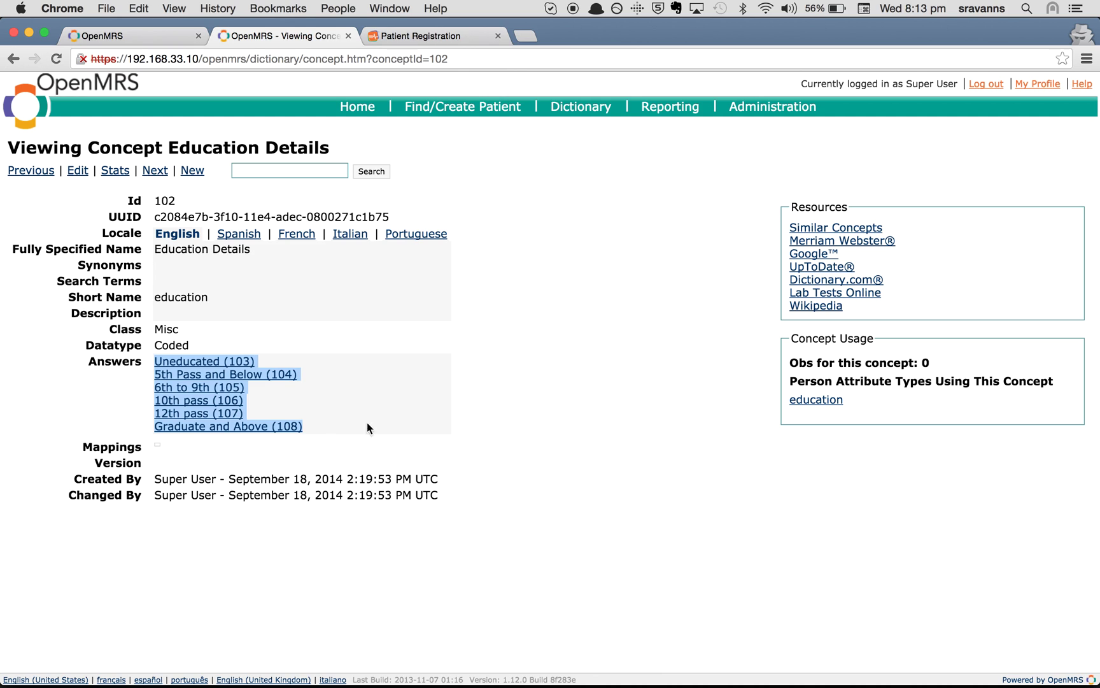
{"action": "left_click", "coordinate": [413, 424]}
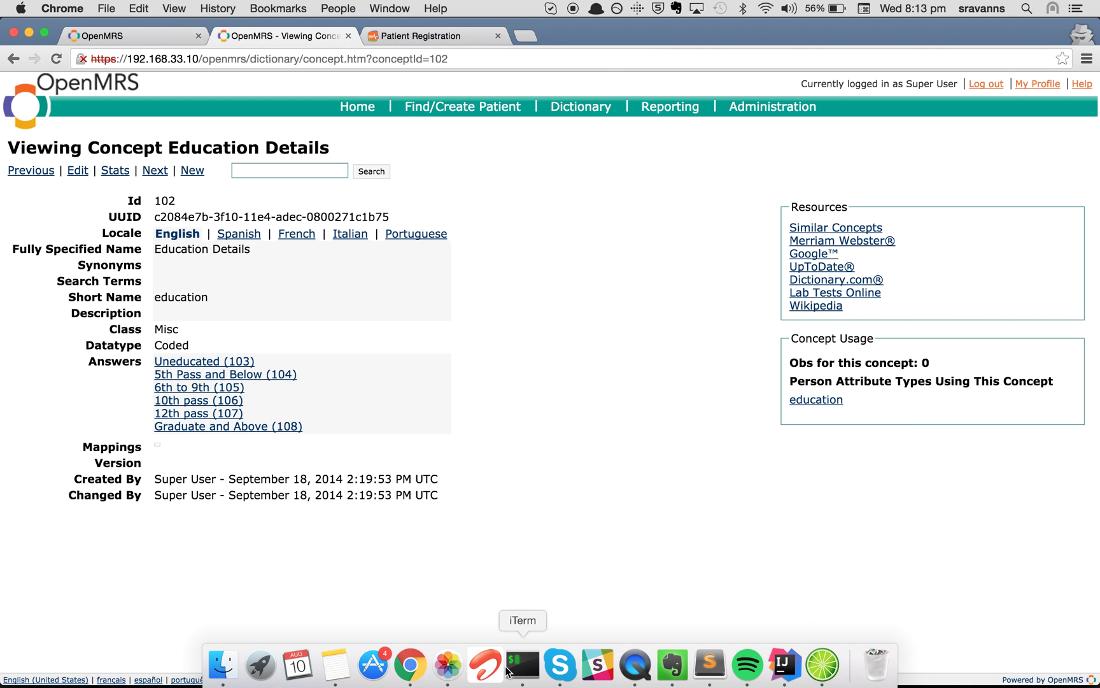
{"action": "left_click", "coordinate": [522, 675]}
Step: Add a comma after landHolding 10 and start a new "education": line in defaults
{"action": "left_click", "coordinate": [557, 410]}
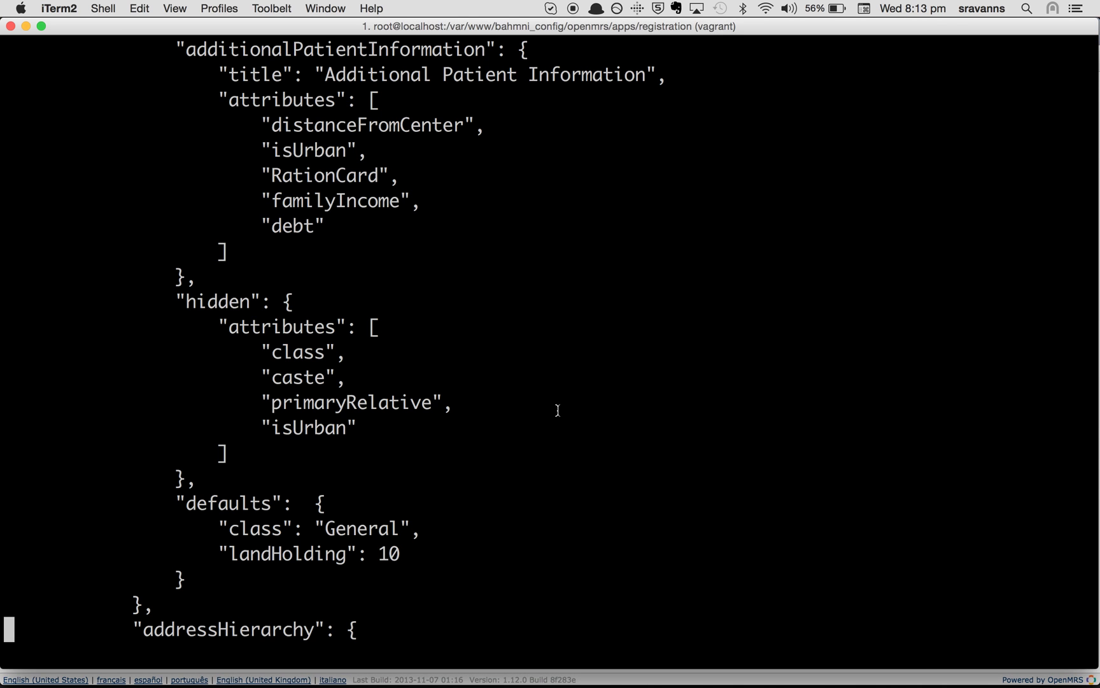
{"action": "key", "text": "Up"}
{"action": "key", "text": "Up"}
{"action": "key", "text": "Up"}
{"action": "key", "text": "Right"}
{"action": "key", "text": "Right"}
{"action": "key", "text": "Right"}
{"action": "key", "text": "Right"}
{"action": "key", "text": "Right"}
{"action": "key", "text": "Right"}
{"action": "key", "text": "Right"}
{"action": "key", "text": "Right"}
{"action": "key", "text": "Right"}
{"action": "key", "text": "Right"}
{"action": "key", "text": "Right"}
{"action": "key", "text": "Right"}
{"action": "key", "text": "Right"}
{"action": "key", "text": "Right"}
{"action": "key", "text": "Right"}
{"action": "key", "text": "Right"}
{"action": "key", "text": "Right"}
{"action": "key", "text": "Right"}
{"action": "key", "text": "Right"}
{"action": "key", "text": "Right"}
{"action": "key", "text": "Right"}
{"action": "key", "text": "Right"}
{"action": "key", "text": "Right"}
{"action": "key", "text": "i"}
{"action": "key", "text": "Right"}
{"action": "type", "text": ","}
{"action": "key", "text": "Return"}
{"action": "key", "text": "Tab"}
{"action": "key", "text": "Tab"}
{"action": "key", "text": "Tab"}
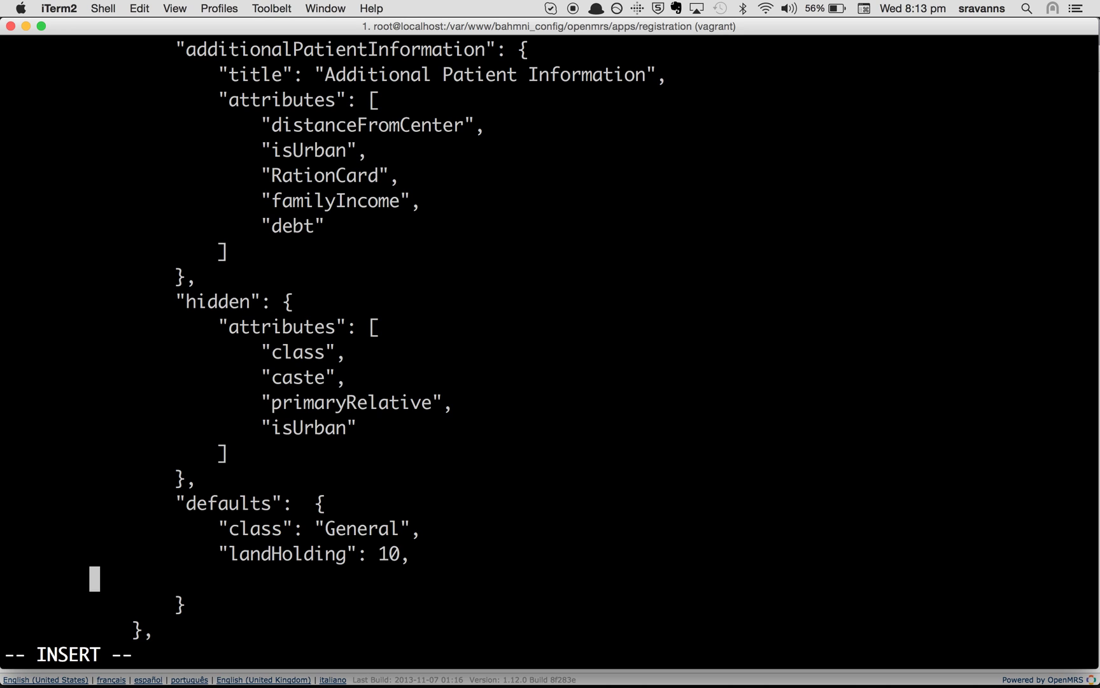
{"action": "key", "text": "BackSpace"}
{"action": "type", "text": "\""}
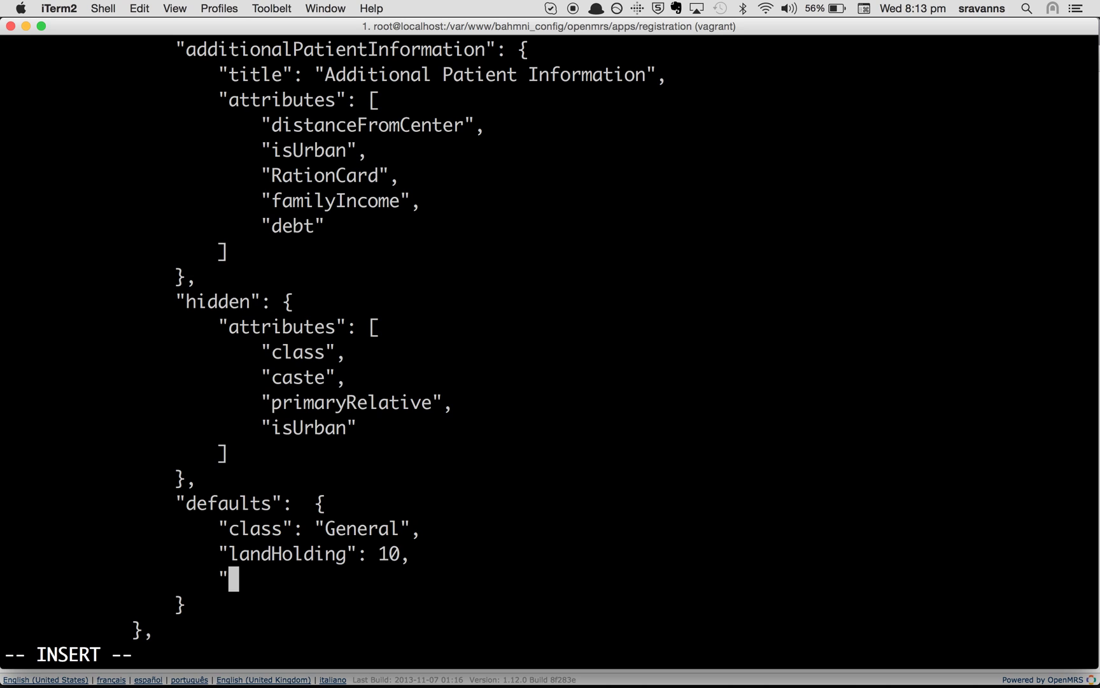
{"action": "type", "text": "educ"}
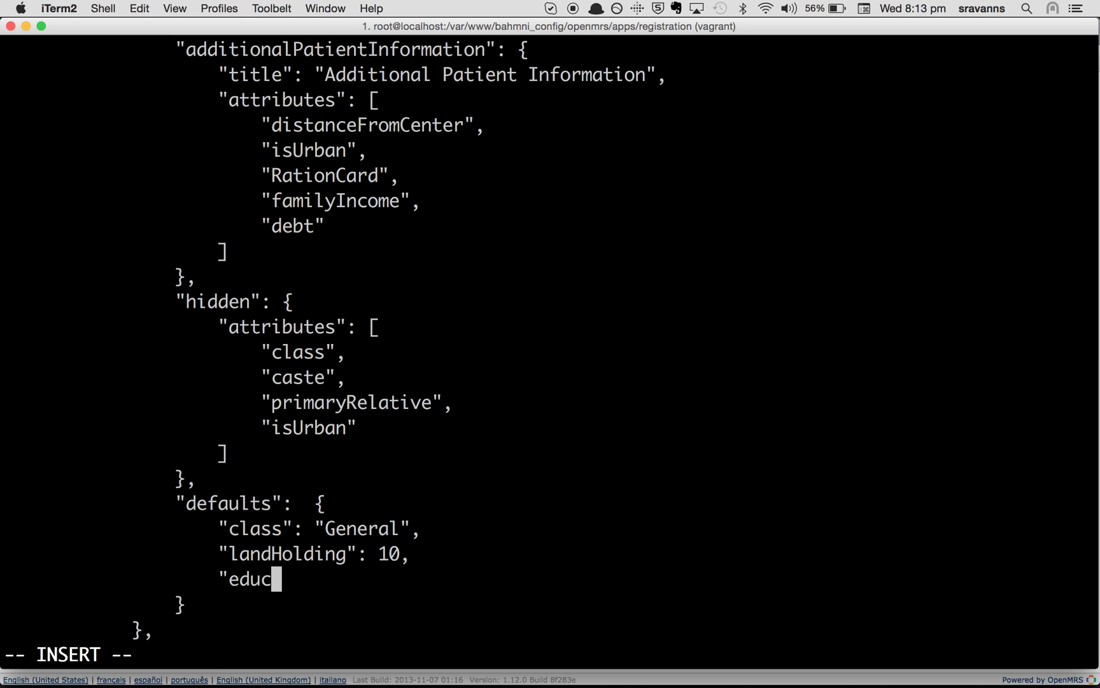
{"action": "type", "text": "ation"}
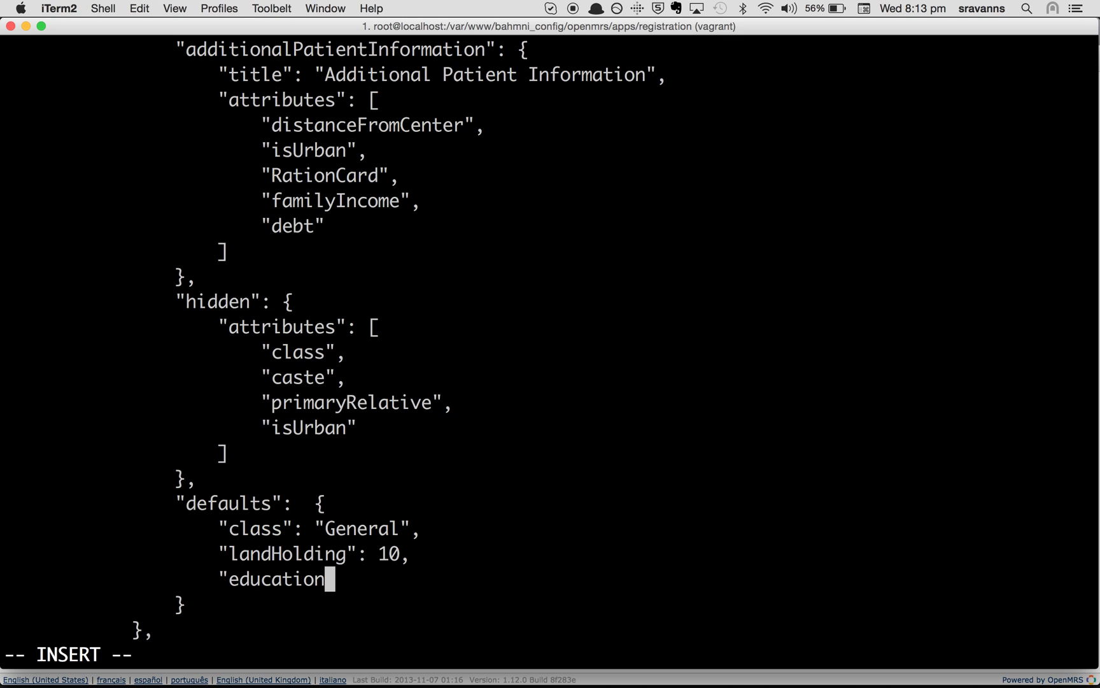
{"action": "type", "text": "\":"}
{"action": "key", "text": "super+Tab"}
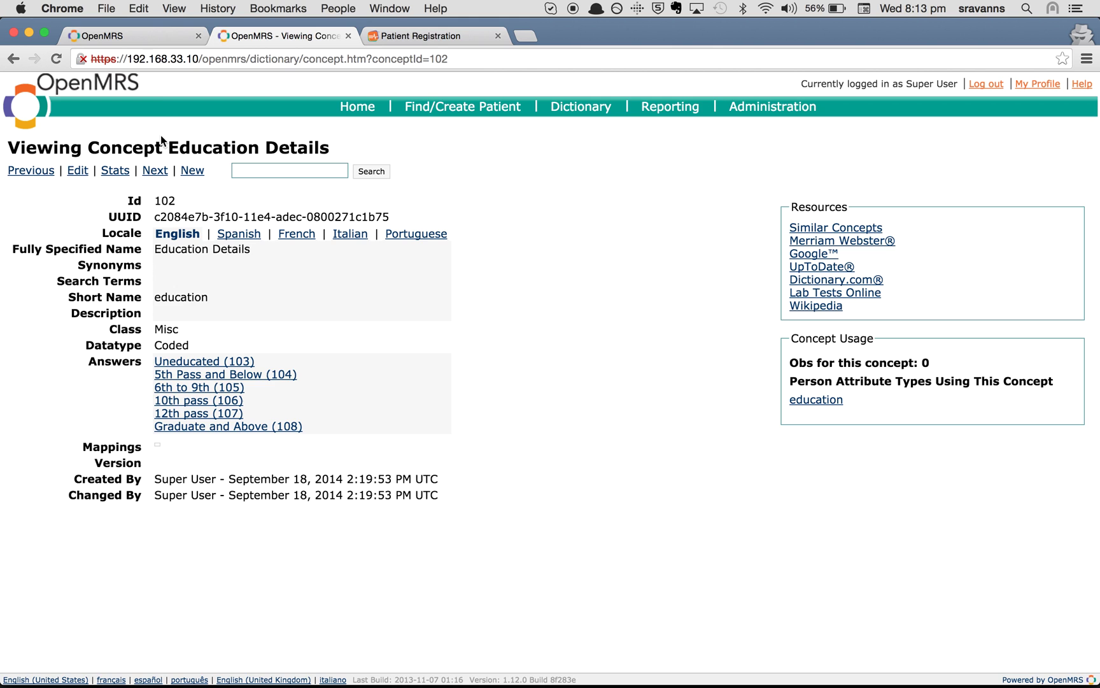
Step: Check the education attribute type, then copy the name '5th Pass and Below' from concept 104
{"action": "left_click", "coordinate": [145, 40]}
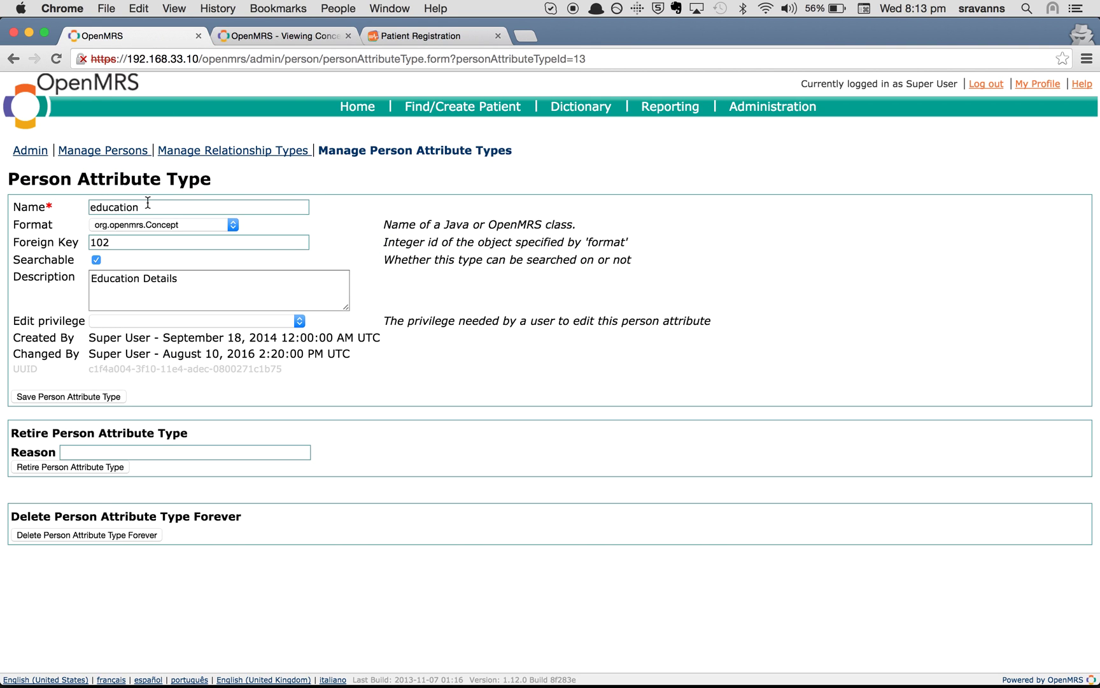
{"action": "left_click_drag", "start_coordinate": [148, 204], "coordinate": [87, 203]}
{"action": "left_click", "coordinate": [305, 40]}
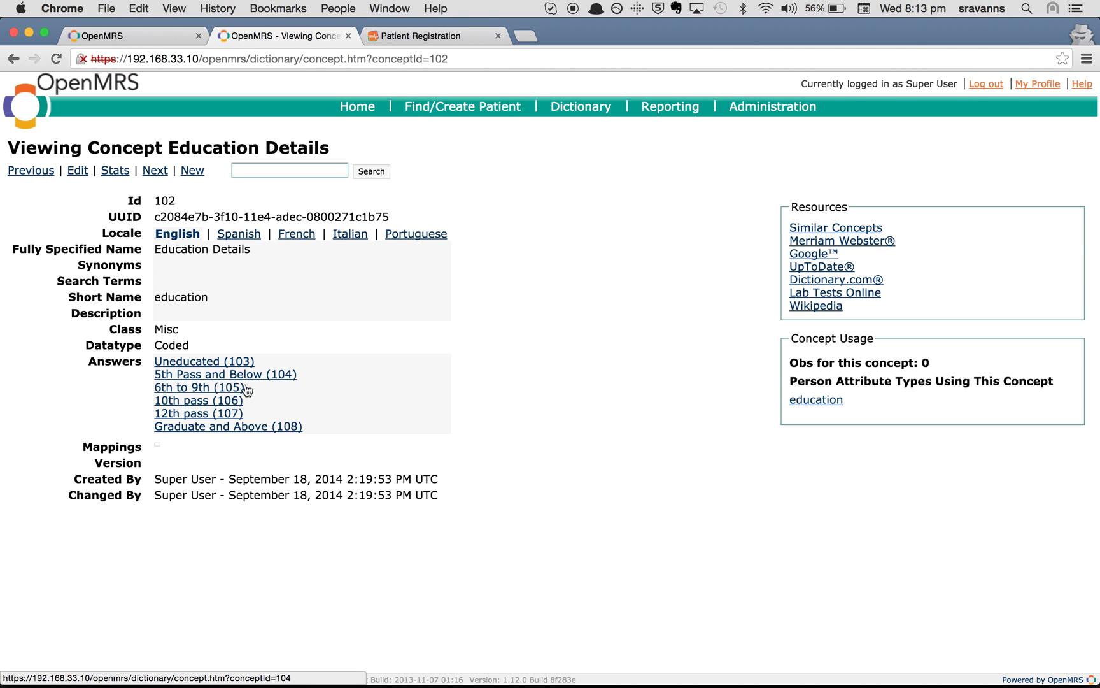
{"action": "left_click", "coordinate": [230, 378]}
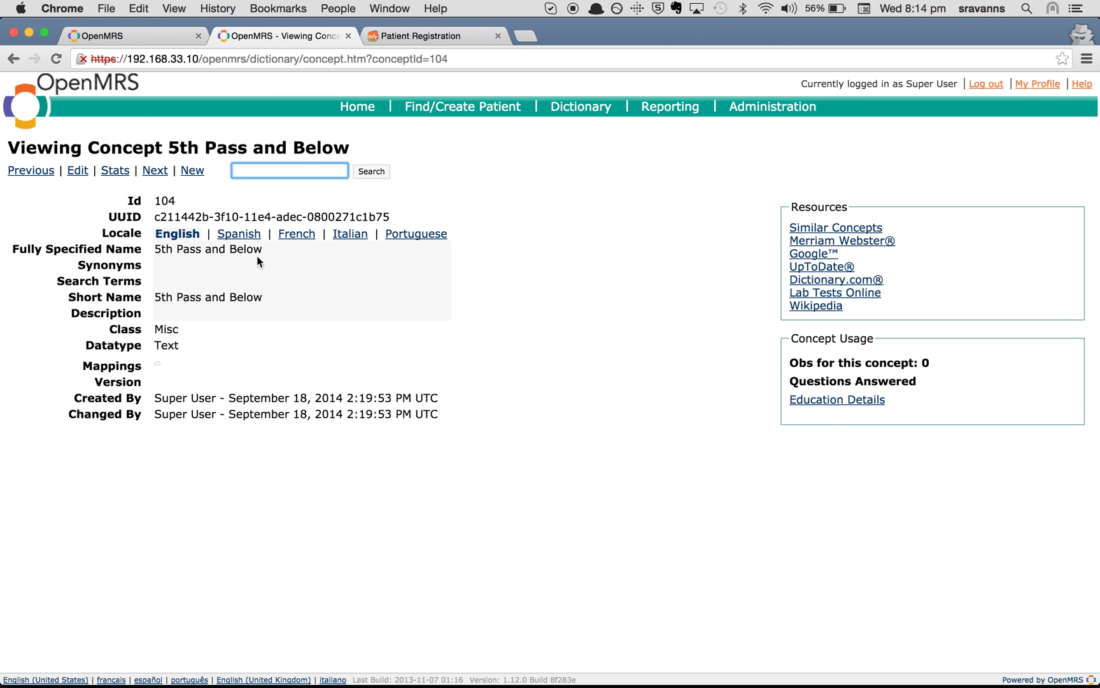
{"action": "left_click_drag", "start_coordinate": [155, 247], "coordinate": [279, 247]}
{"action": "key", "text": "super+c"}
{"action": "key", "text": "super+Tab"}
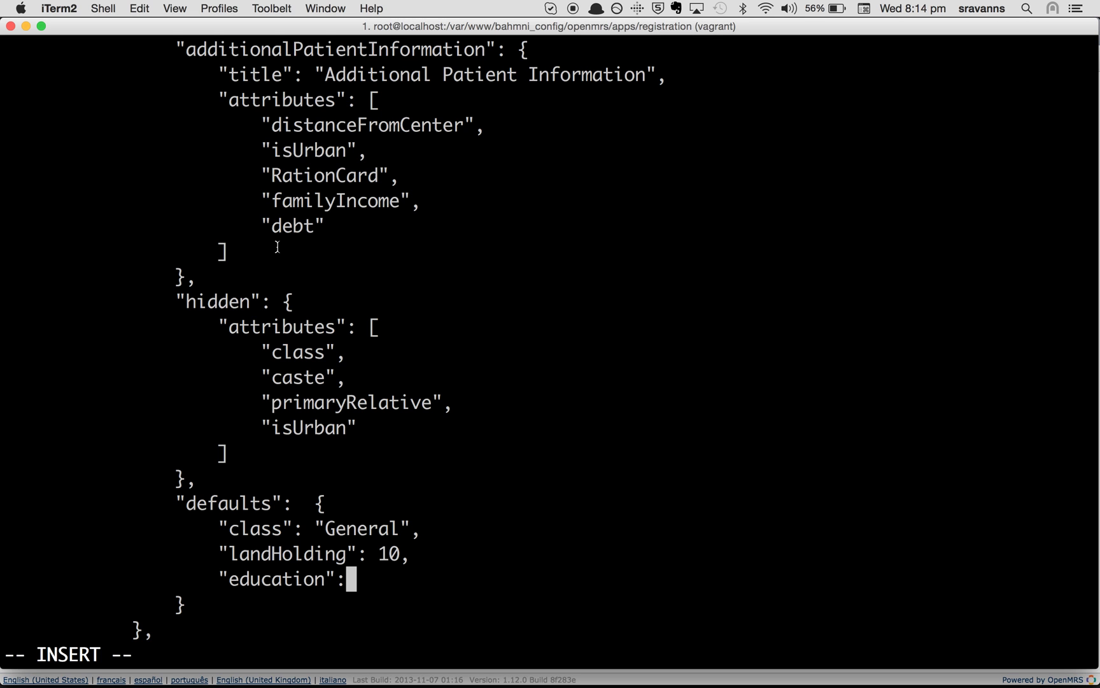
Step: Set app.json's education default to "5th Pass and Below" and save the file with :wq
{"action": "type", "text": "\""}
{"action": "key", "text": "super+v"}
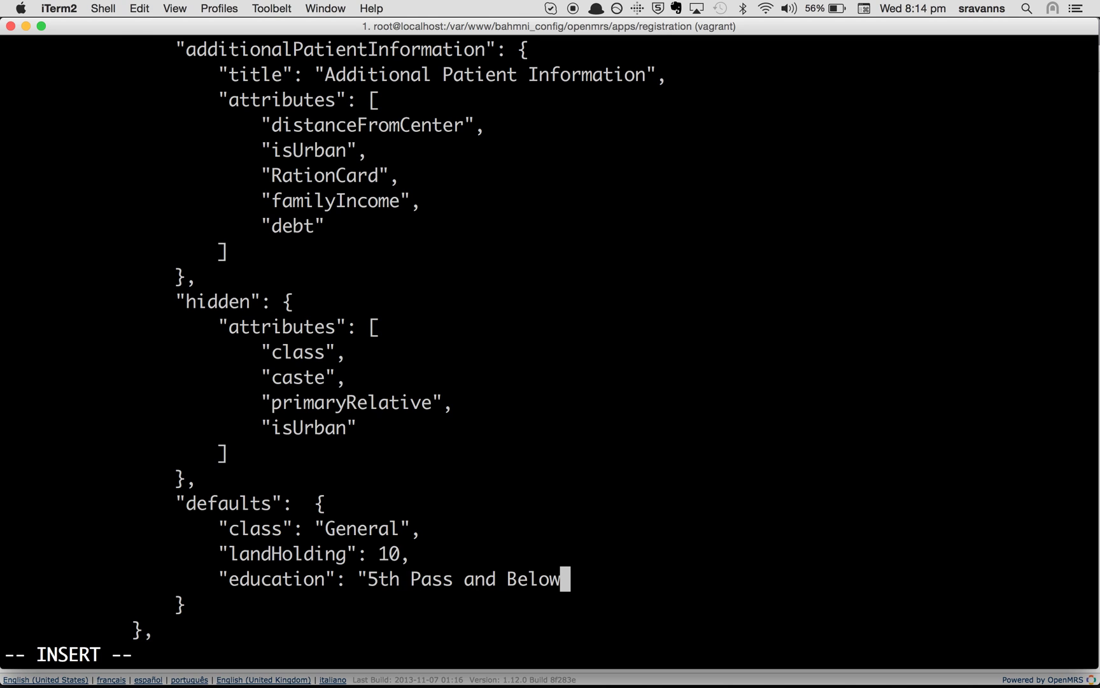
{"action": "type", "text": "\""}
{"action": "key", "text": "Escape"}
{"action": "type", "text": ":wq"}
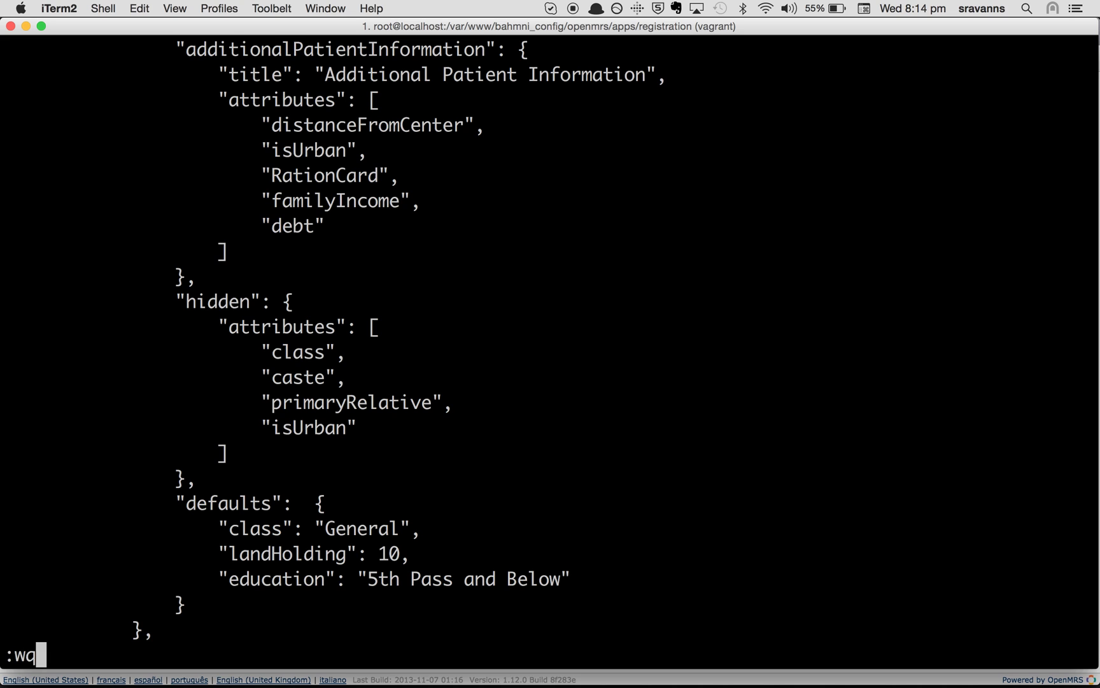
{"action": "key", "text": "Return"}
{"action": "key", "text": "super+Tab"}
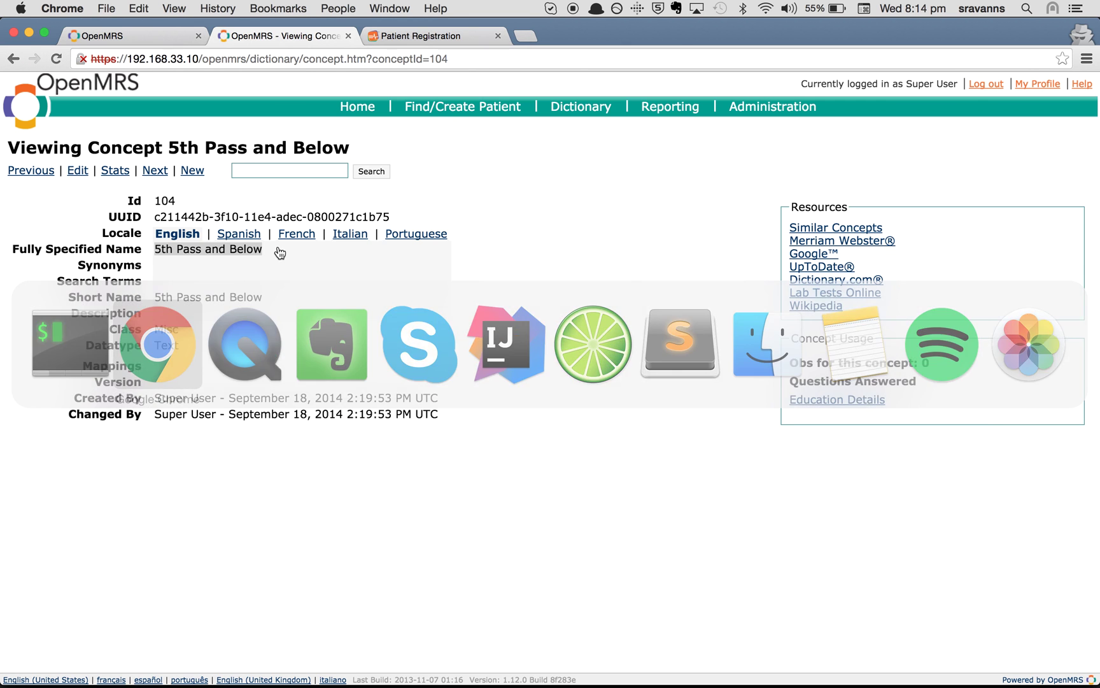
Step: Reload the New Patient form and confirm Education Details shows '5th Pass and Below'
{"action": "left_click", "coordinate": [396, 38]}
{"action": "key", "text": "super+r"}
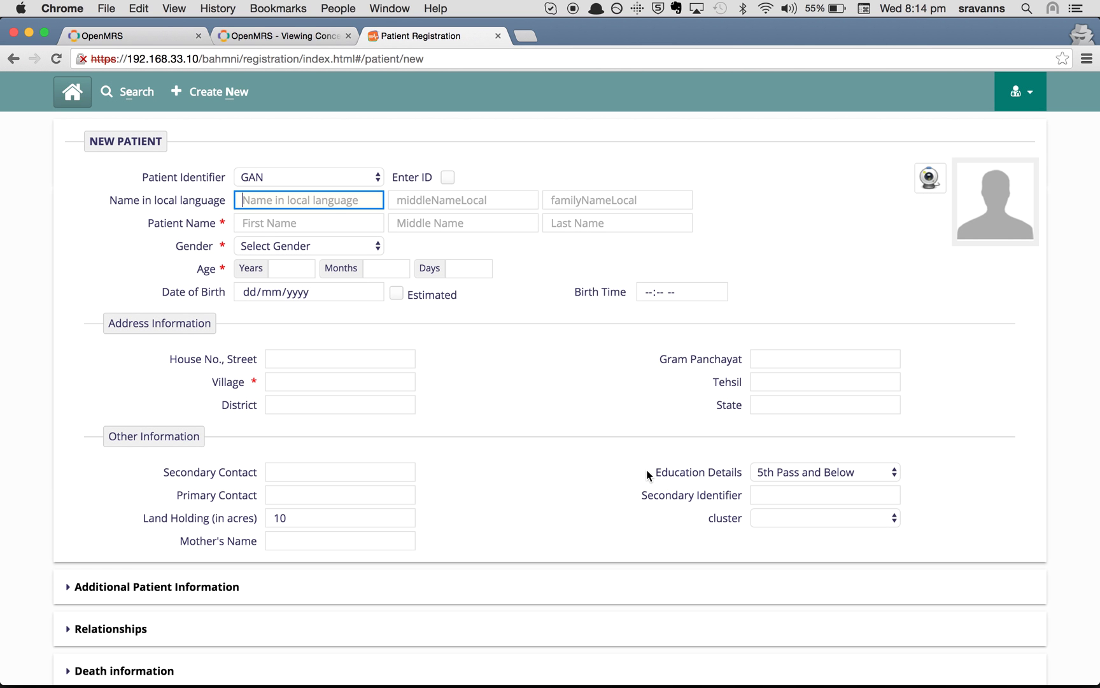
{"action": "left_click_drag", "start_coordinate": [648, 475], "coordinate": [742, 474]}
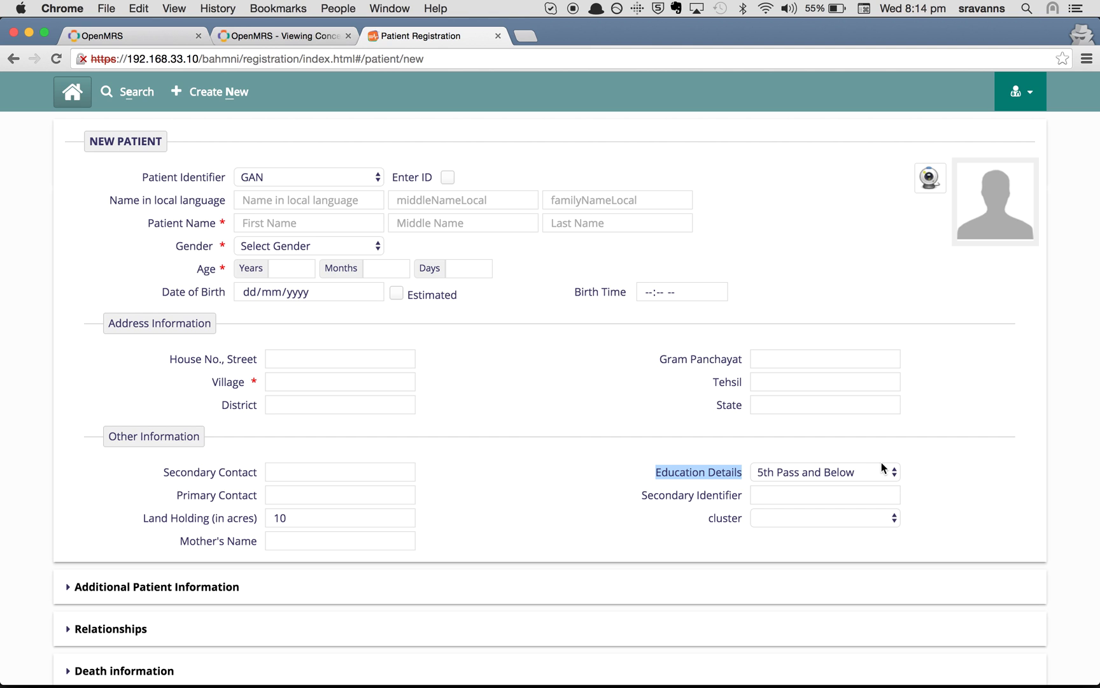
Step: Reopen app.json in vim by rerunning the previous terminal command
{"action": "key", "text": "super+Tab"}
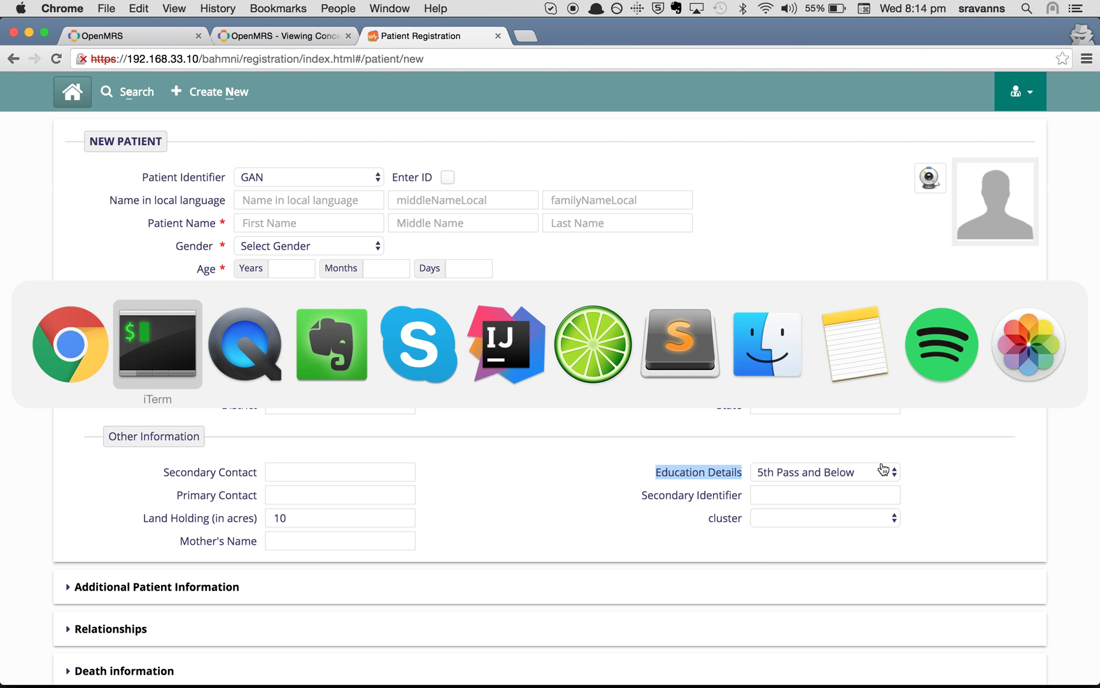
{"action": "key", "text": "Up"}
{"action": "key", "text": "Return"}
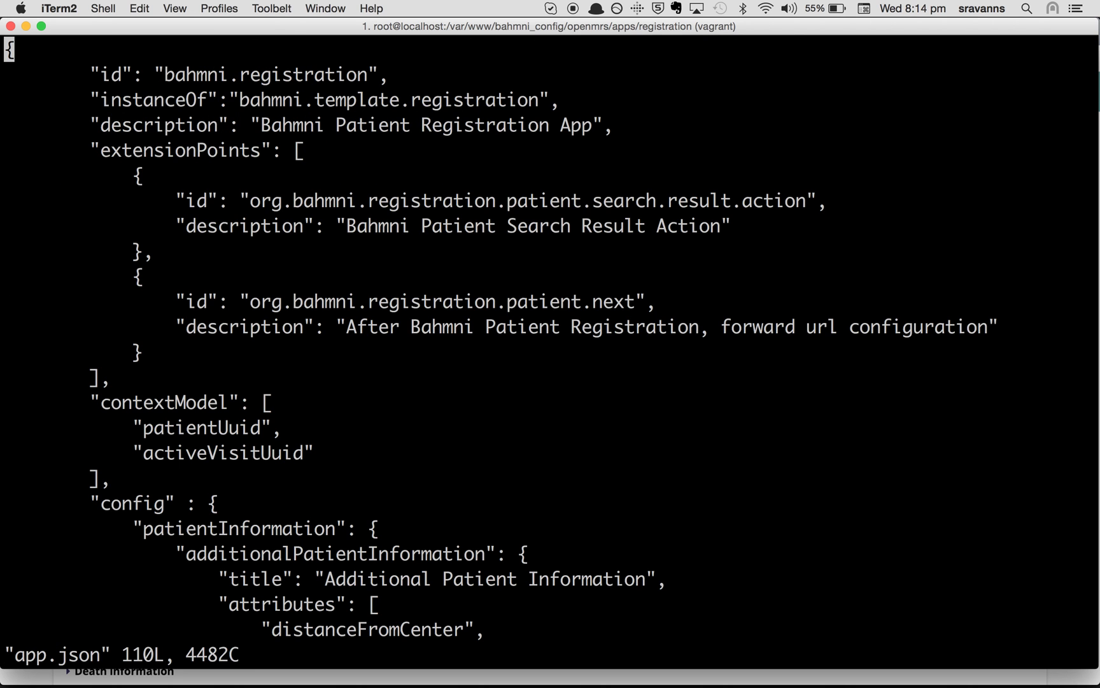
Step: Review app.json's defaults block: class General, landHolding 10, education '5th Pass and Below'
{"action": "key", "text": "Down"}
{"action": "key", "text": "Down"}
{"action": "key", "text": "Down"}
{"action": "key", "text": "Down"}
{"action": "key", "text": "Down"}
{"action": "key", "text": "Down"}
{"action": "key", "text": "Down"}
{"action": "key", "text": "Down"}
{"action": "key", "text": "Down"}
{"action": "key", "text": "Down"}
{"action": "key", "text": "Down"}
{"action": "key", "text": "Down"}
{"action": "key", "text": "Down"}
{"action": "key", "text": "Down"}
{"action": "key", "text": "Down"}
{"action": "key", "text": "Down"}
{"action": "key", "text": "Down"}
{"action": "key", "text": "Down"}
{"action": "key", "text": "Down"}
{"action": "double_click", "coordinate": [123, 502]}
{"action": "double_click", "coordinate": [188, 531]}
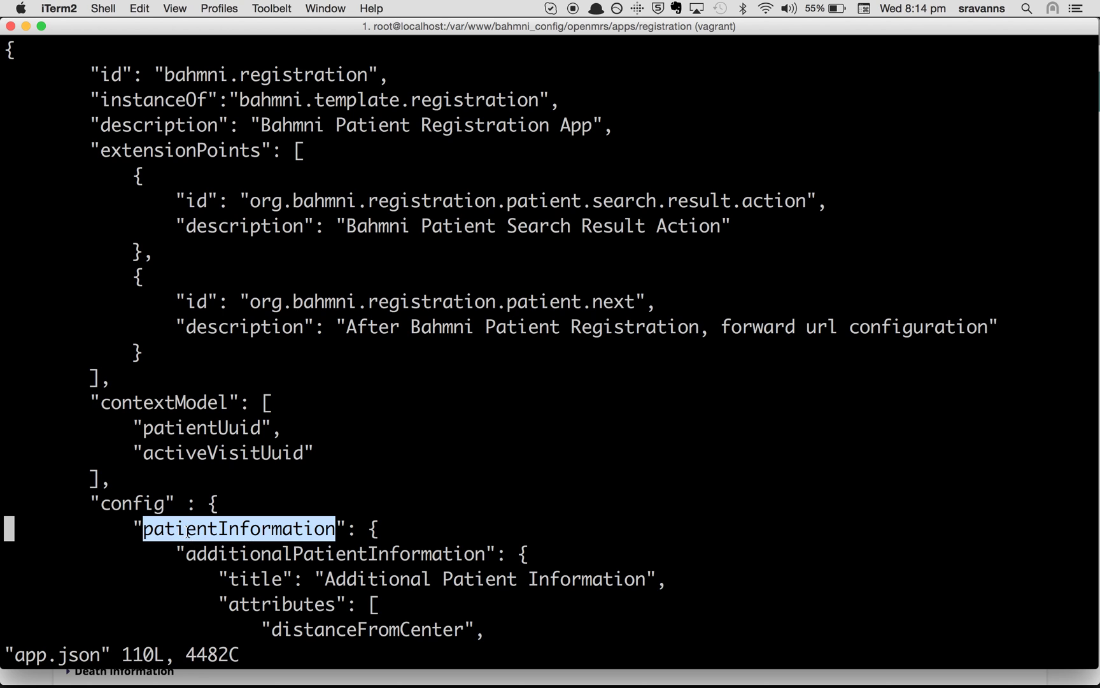
{"action": "key", "text": "Down"}
{"action": "key", "text": "Down"}
{"action": "key", "text": "Down"}
{"action": "key", "text": "Down"}
{"action": "key", "text": "Down"}
{"action": "key", "text": "Down"}
{"action": "key", "text": "Down"}
{"action": "key", "text": "Down"}
{"action": "key", "text": "Down"}
{"action": "key", "text": "Down"}
{"action": "key", "text": "Down"}
{"action": "key", "text": "Down"}
{"action": "key", "text": "Down"}
{"action": "key", "text": "Down"}
{"action": "key", "text": "Down"}
{"action": "key", "text": "Down"}
{"action": "key", "text": "Down"}
{"action": "key", "text": "Down"}
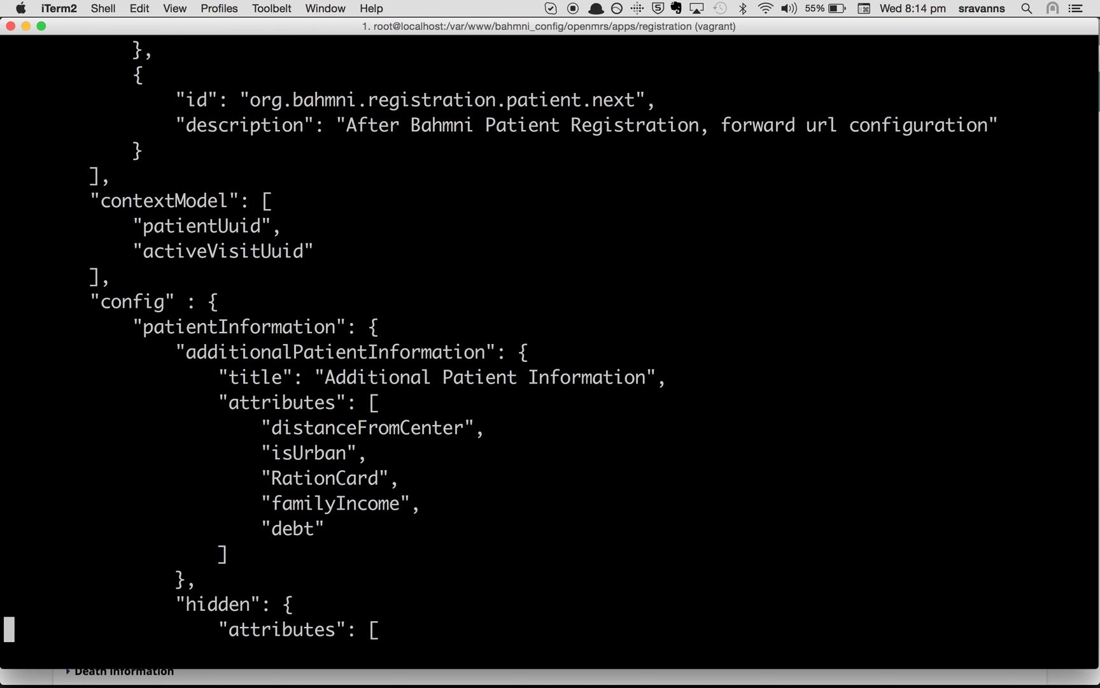
{"action": "key", "text": "Down"}
{"action": "key", "text": "Down"}
{"action": "key", "text": "Down"}
{"action": "key", "text": "Down"}
{"action": "key", "text": "Down"}
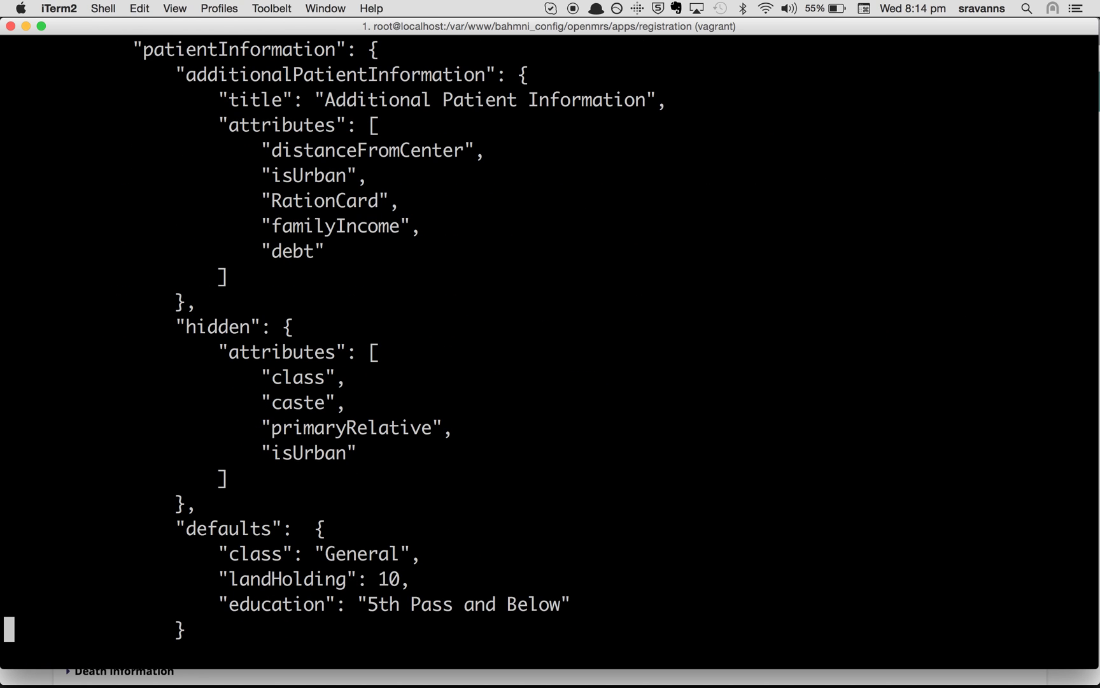
{"action": "double_click", "coordinate": [228, 529]}
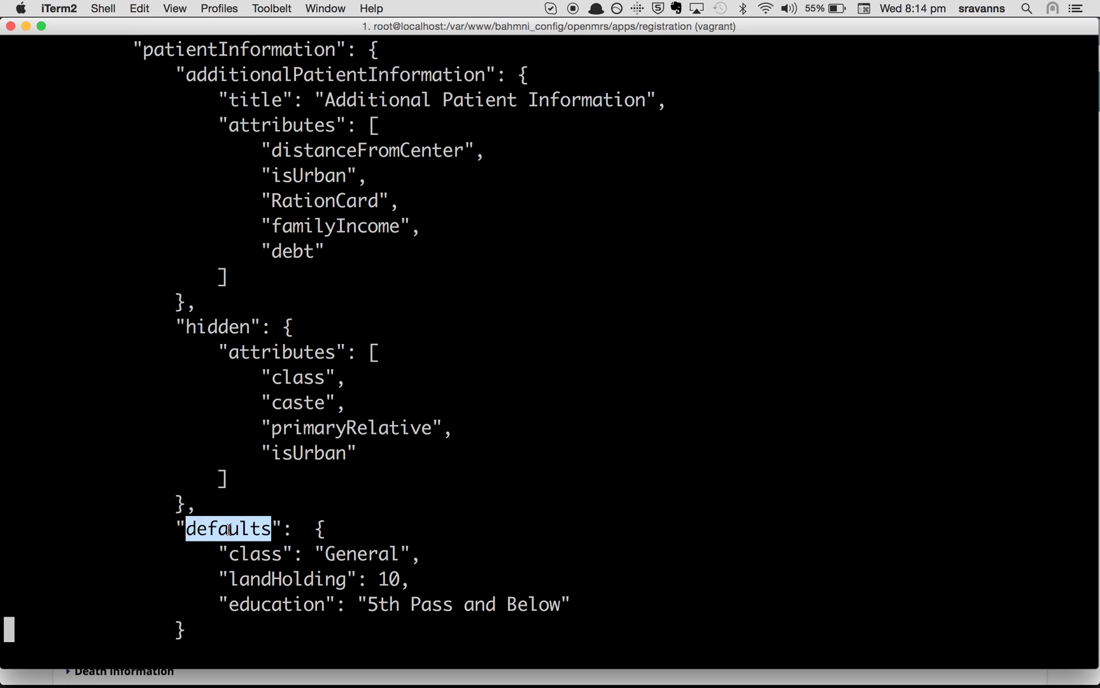
{"action": "key", "text": "Up"}
{"action": "key", "text": "Right"}
{"action": "key", "text": "Right"}
{"action": "key", "text": "Right"}
{"action": "key", "text": "Right"}
{"action": "key", "text": "Right"}
{"action": "key", "text": "Right"}
{"action": "key", "text": "Right"}
{"action": "key", "text": "Right"}
{"action": "key", "text": "Right"}
{"action": "key", "text": "Right"}
{"action": "key", "text": "Right"}
{"action": "key", "text": "Right"}
{"action": "key", "text": "Right"}
{"action": "key", "text": "Right"}
{"action": "key", "text": "Right"}
{"action": "key", "text": "Right"}
{"action": "key", "text": "Right"}
{"action": "key", "text": "Right"}
{"action": "key", "text": "Right"}
{"action": "key", "text": "Right"}
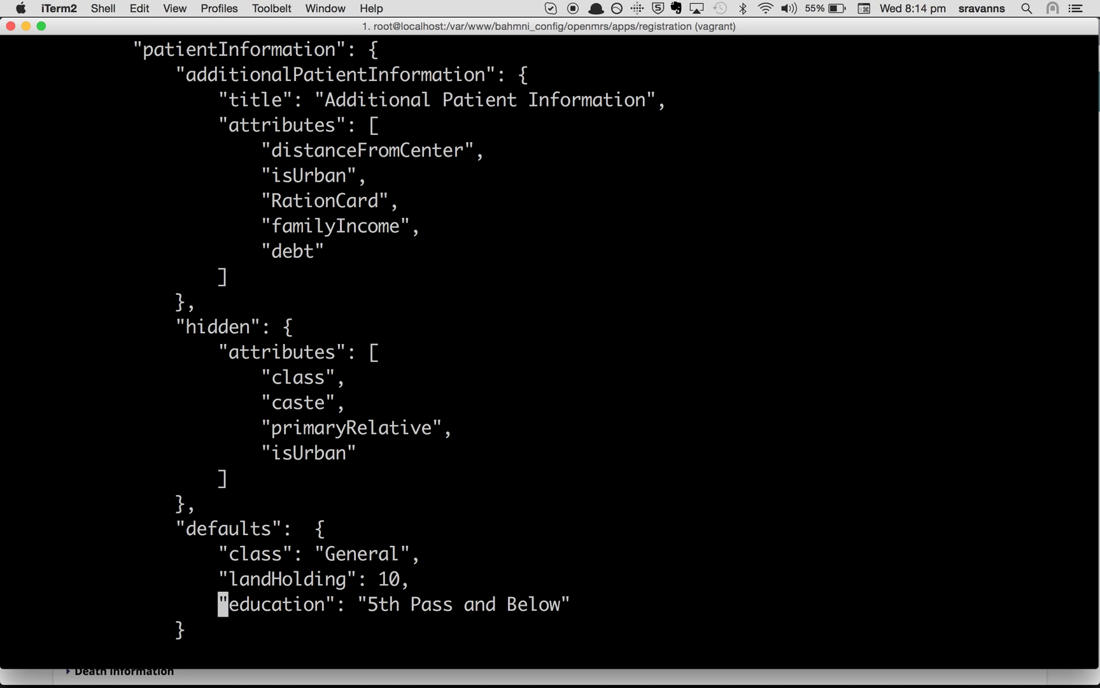
{"action": "double_click", "coordinate": [294, 608]}
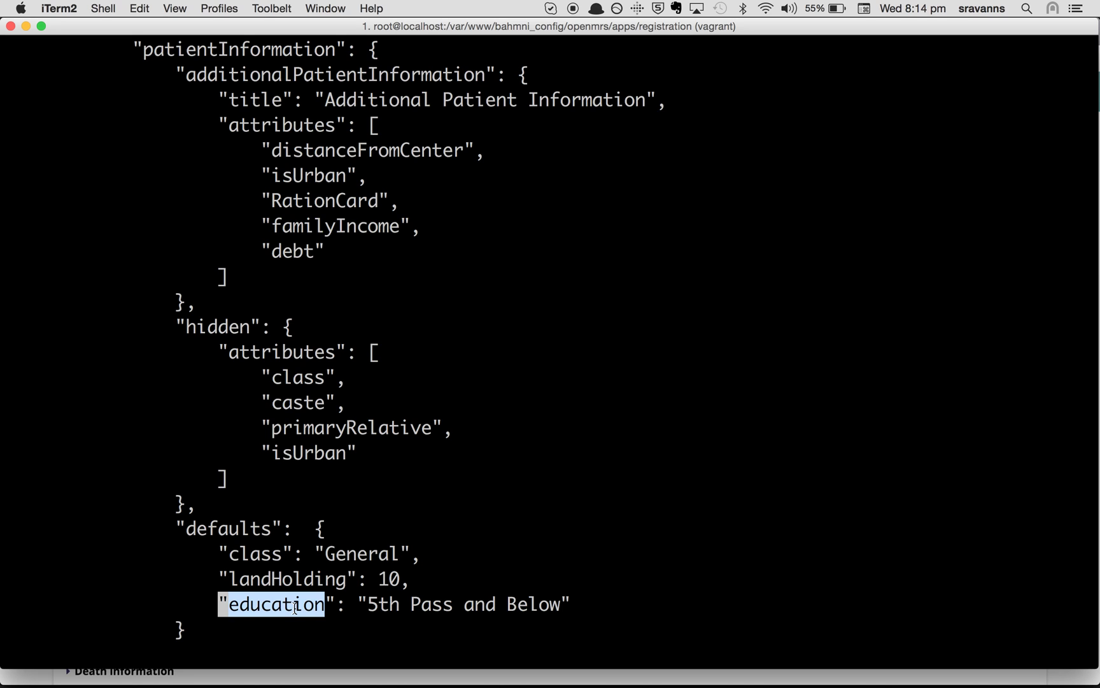
{"action": "key", "text": "l"}
{"action": "key", "text": "l"}
{"action": "key", "text": "l"}
{"action": "key", "text": "l"}
{"action": "key", "text": "l"}
{"action": "key", "text": "l"}
{"action": "key", "text": "l"}
{"action": "key", "text": "l"}
{"action": "key", "text": "l"}
{"action": "key", "text": "l"}
{"action": "key", "text": "l"}
{"action": "key", "text": "l"}
{"action": "key", "text": "l"}
{"action": "key", "text": "l"}
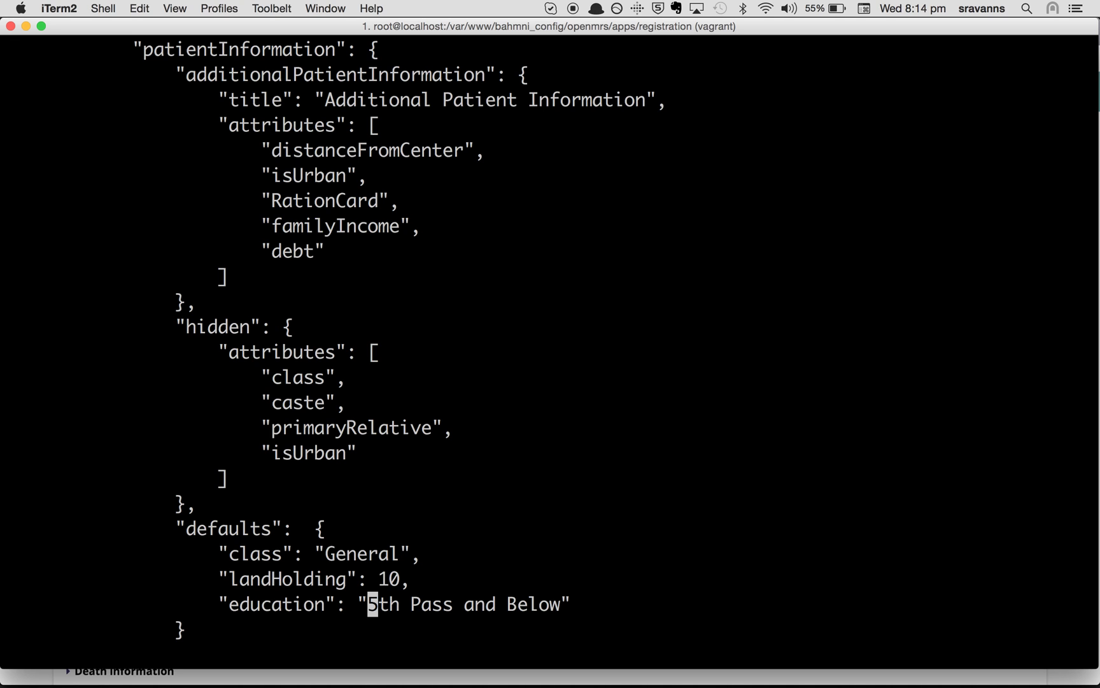
{"action": "key", "text": "super+Tab"}
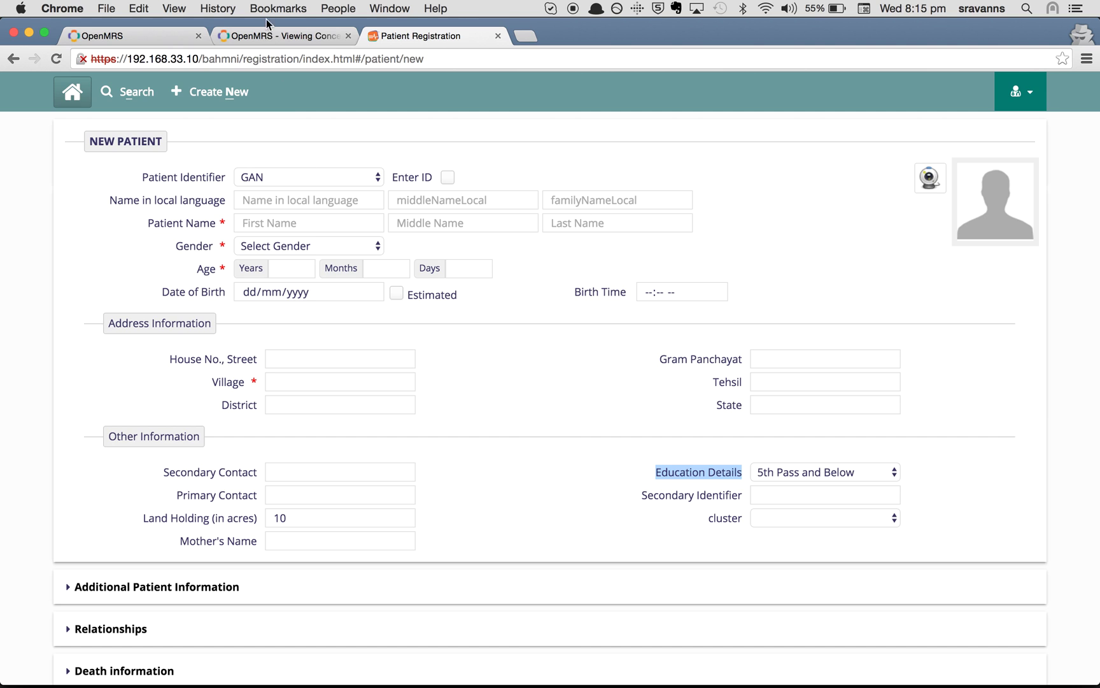
Step: Verify the education person attribute type points to foreign key 102
{"action": "left_click", "coordinate": [266, 29]}
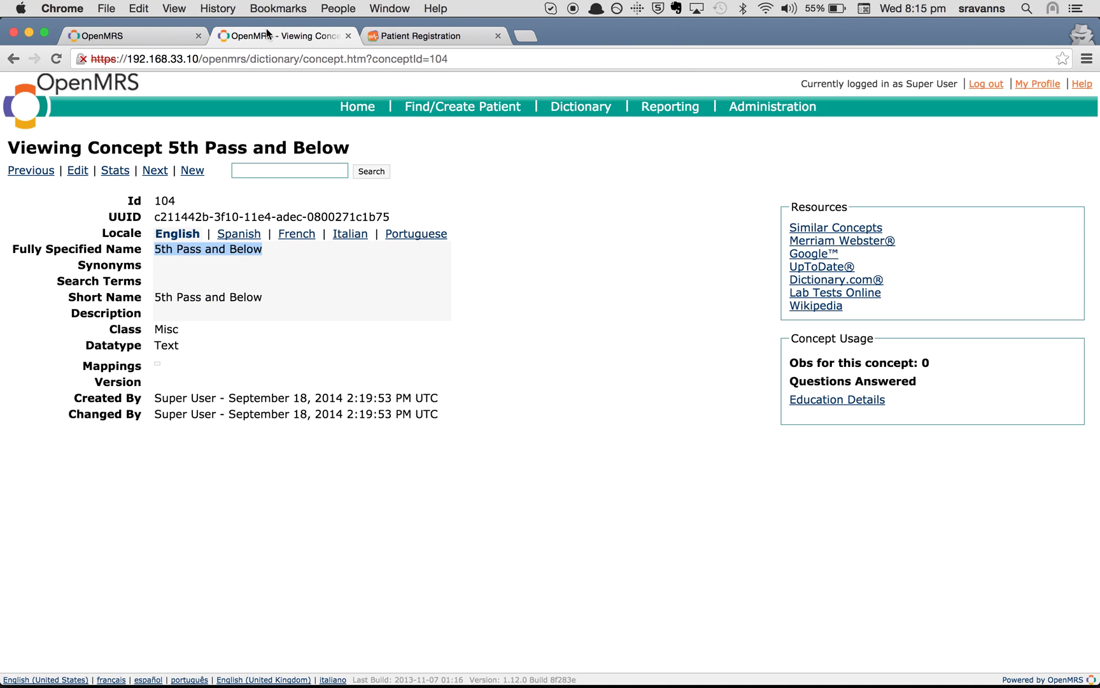
{"action": "left_click", "coordinate": [171, 37]}
{"action": "double_click", "coordinate": [112, 207]}
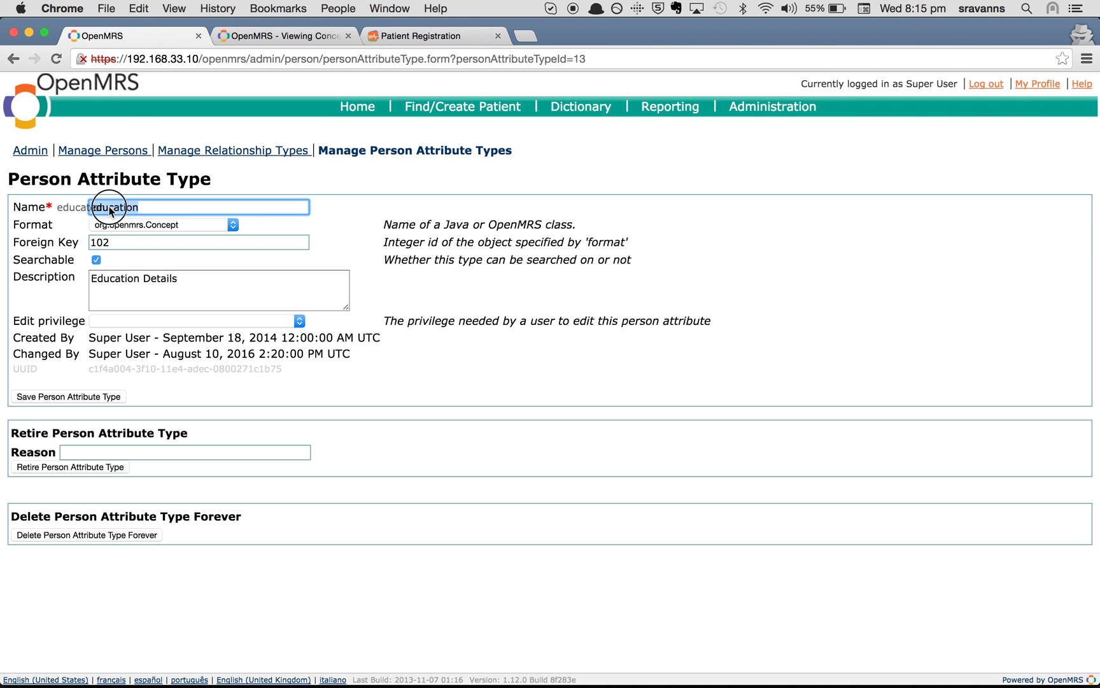
{"action": "left_click_drag", "start_coordinate": [133, 241], "coordinate": [93, 245]}
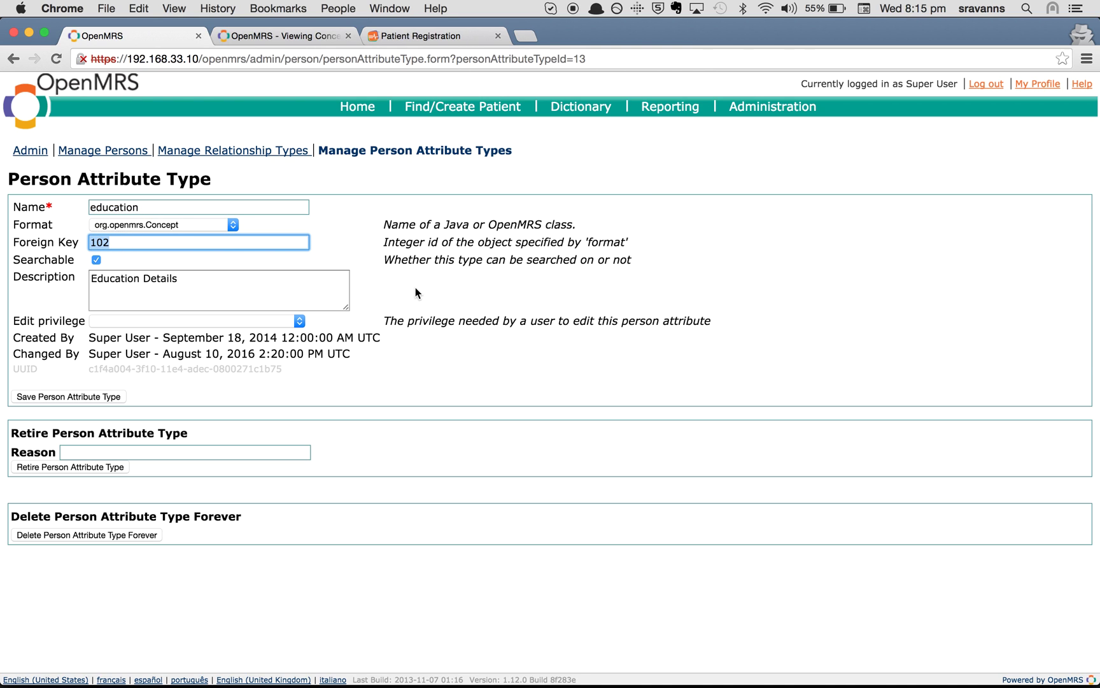
{"action": "left_click", "coordinate": [305, 36]}
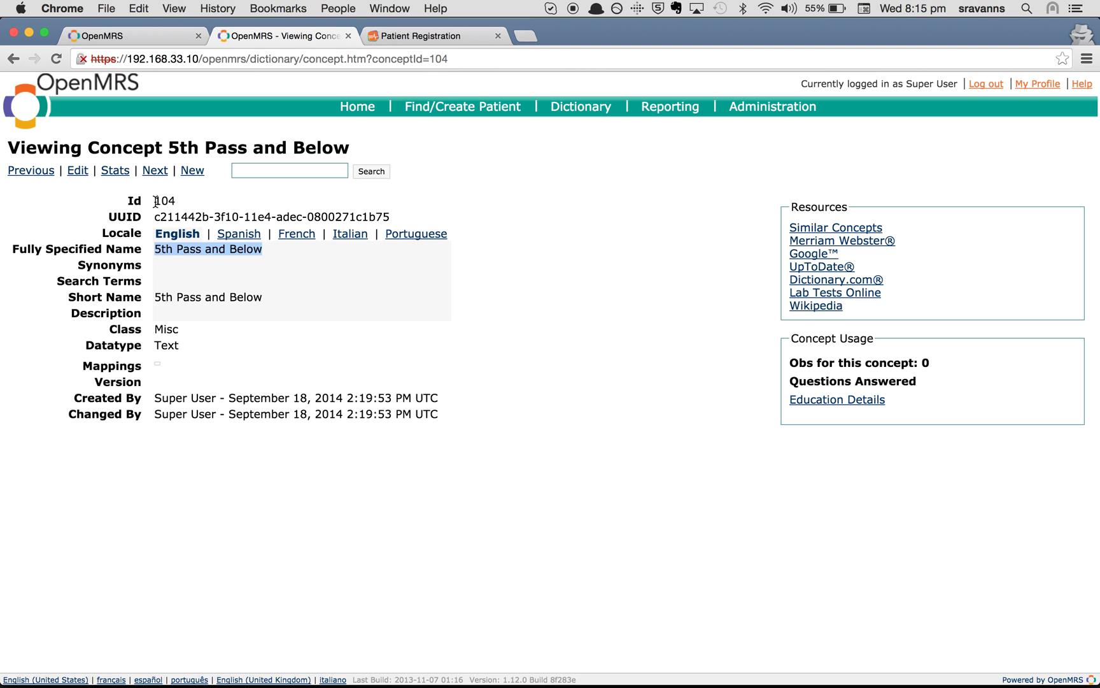
Step: Confirm Education Details is concept 102 and open its '5th Pass and Below' answer (104)
{"action": "left_click", "coordinate": [800, 398]}
{"action": "double_click", "coordinate": [164, 200]}
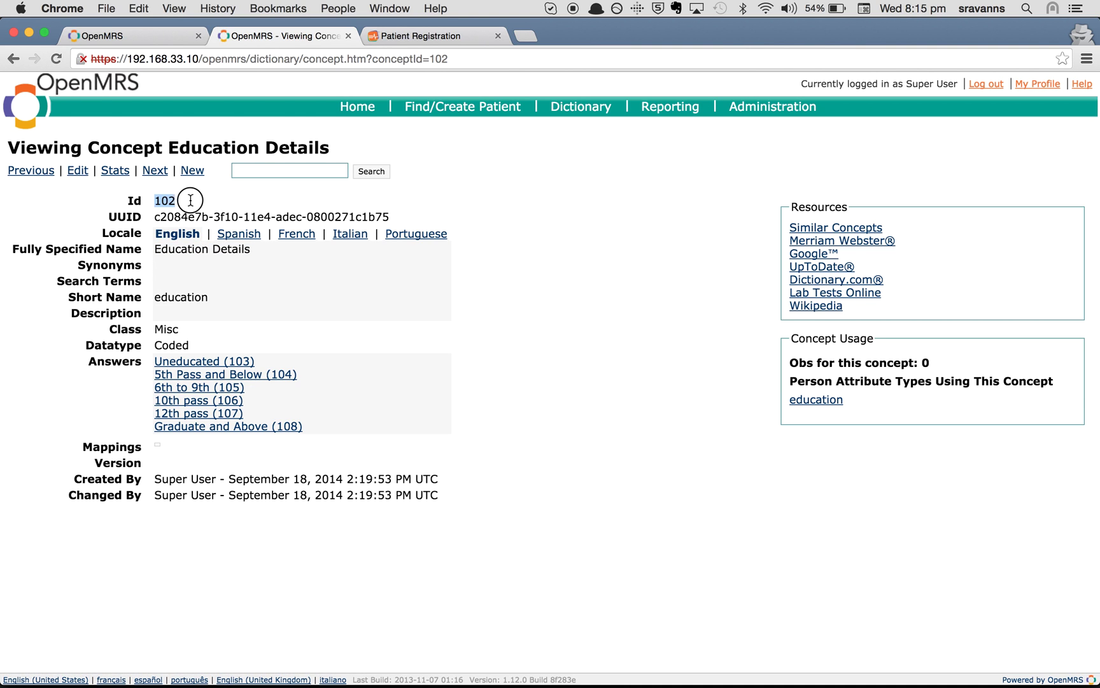
{"action": "left_click_drag", "start_coordinate": [154, 361], "coordinate": [313, 436]}
{"action": "left_click", "coordinate": [342, 424]}
{"action": "left_click", "coordinate": [220, 376]}
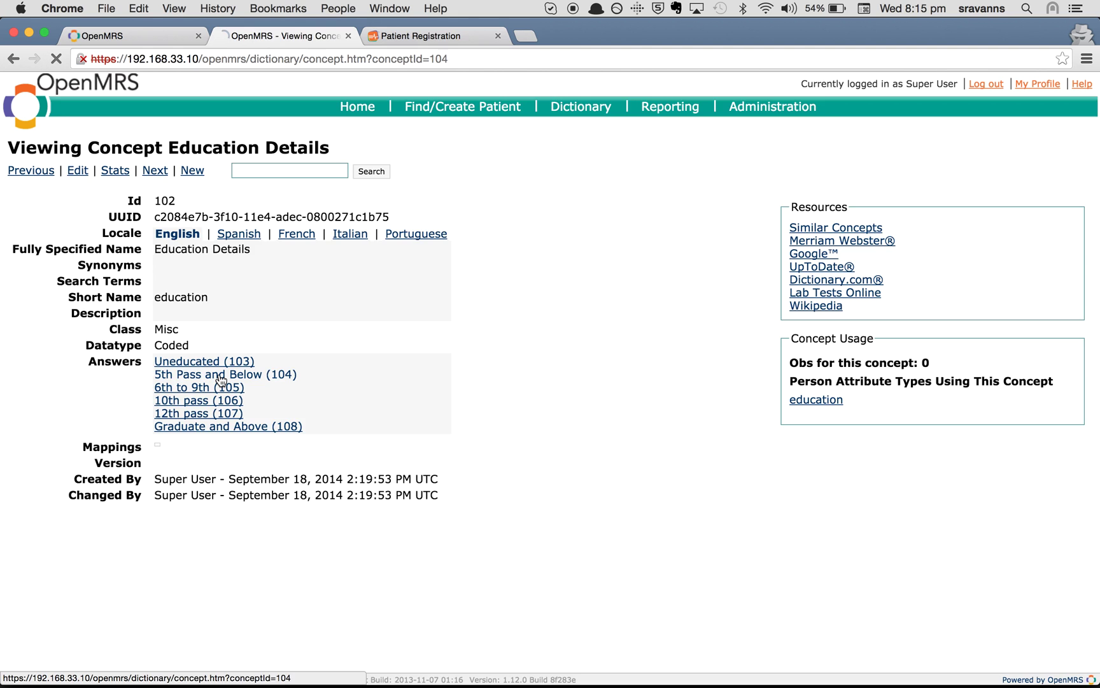
{"action": "left_click_drag", "start_coordinate": [156, 249], "coordinate": [269, 253]}
Step: Return to vim showing app.json's defaults with education '5th Pass and Below'
{"action": "key", "text": "super+Tab"}
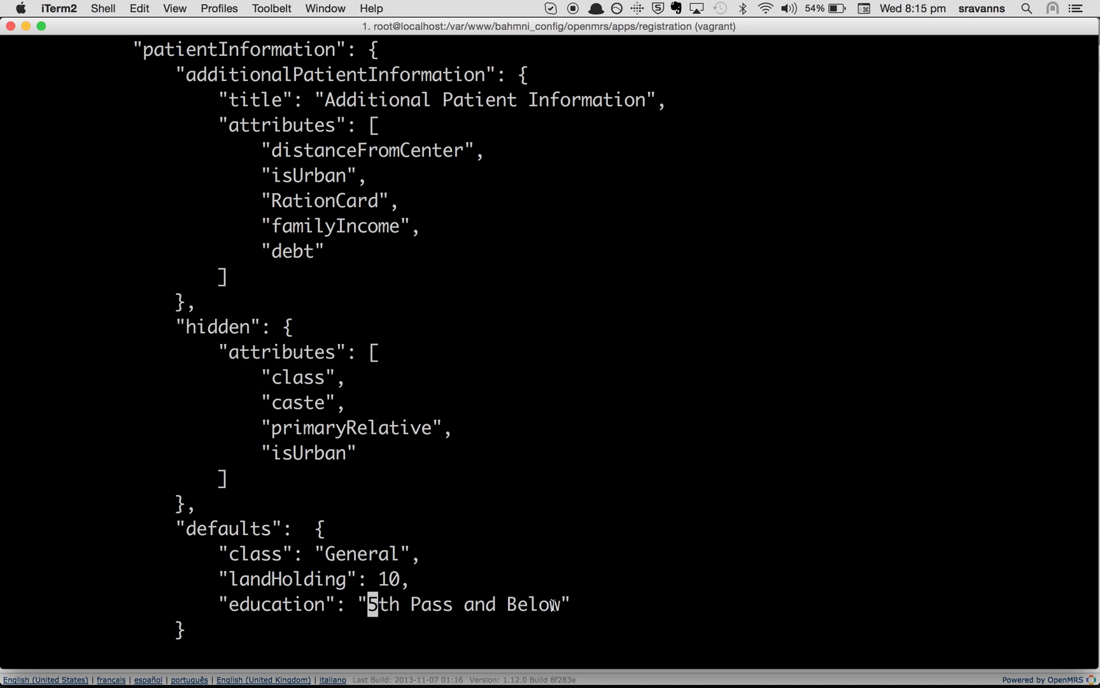